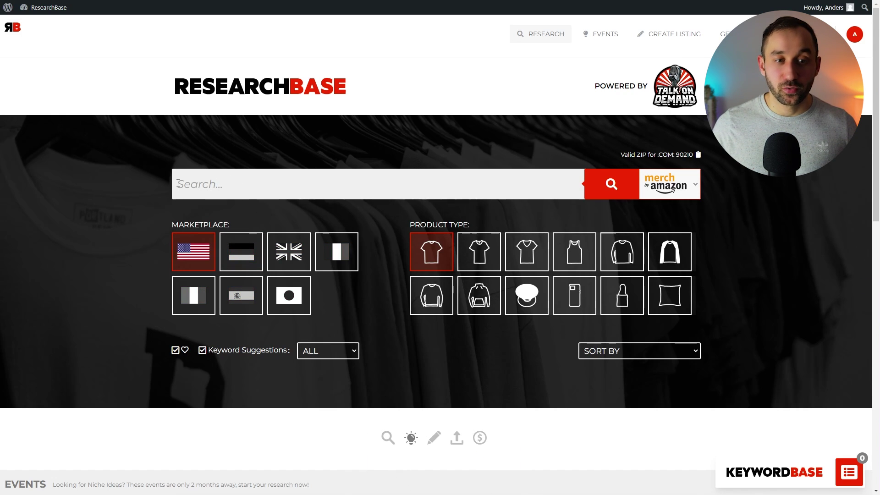
# Get keyword suggestions for "gaming shirt" on Merch by Amazon in the US marketplace, with T-shirt as the product type.
pyautogui.click(256, 185)
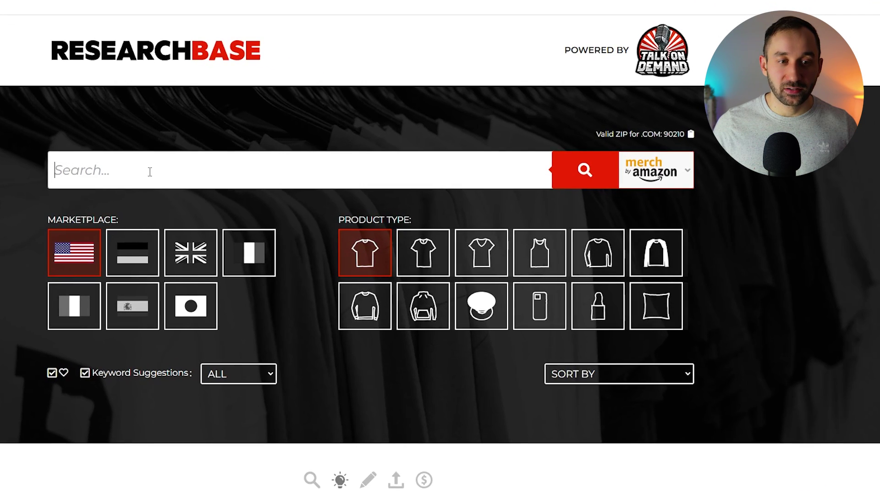
pyautogui.click(604, 179)
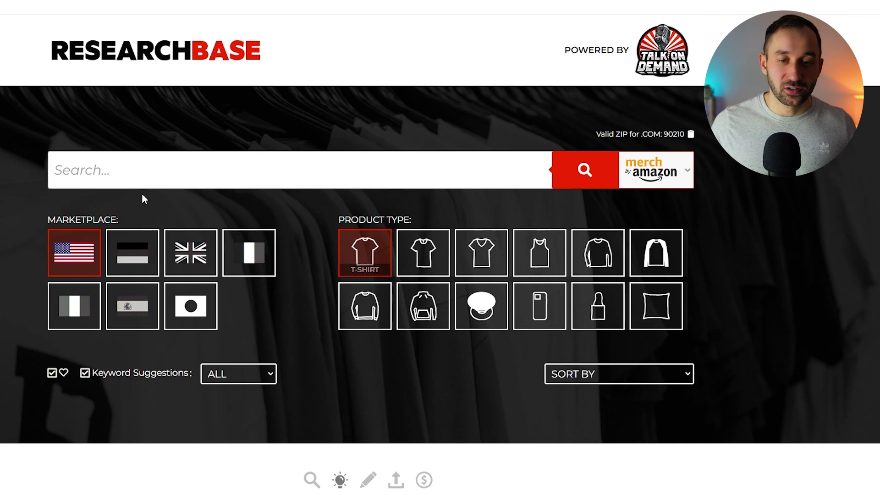
pyautogui.click(127, 166)
pyautogui.write('gaming sh')
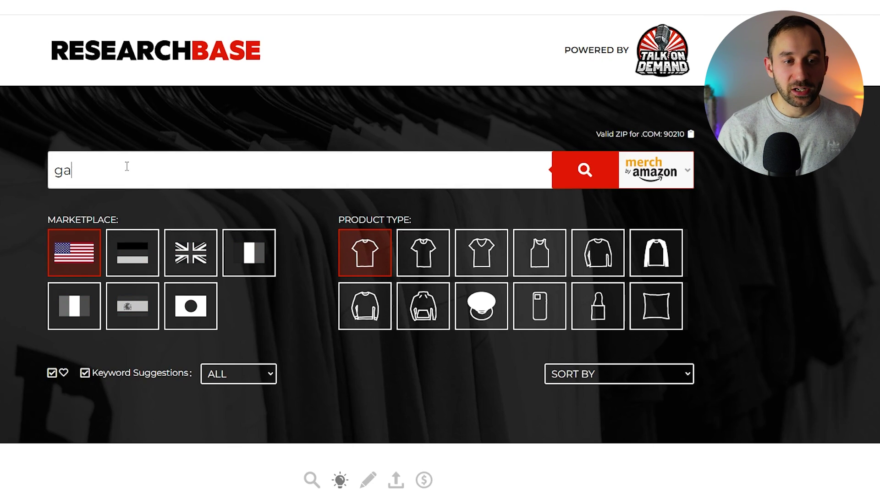
pyautogui.write('irt')
pyautogui.press('Return')
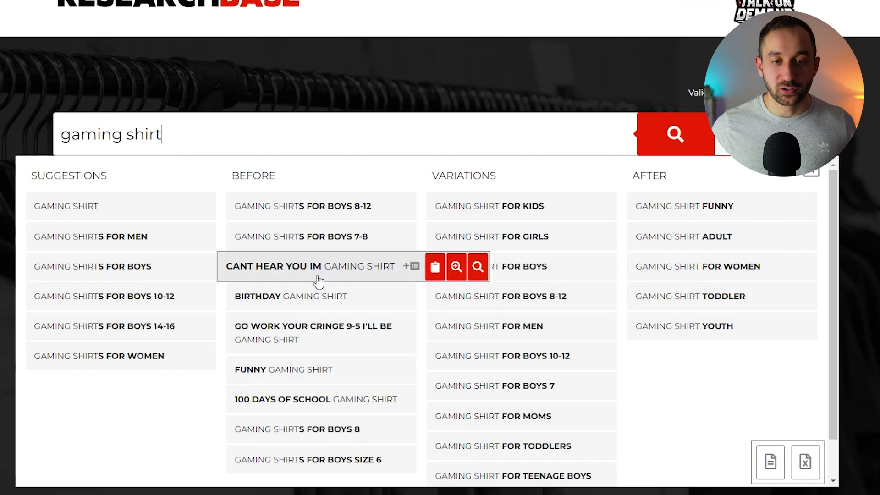
# Review the gaming shirt suggestions and open the Amazon search for "go work your cringe 9-5 i'll be gaming shirt".
pyautogui.scroll(-1, 150, 422)
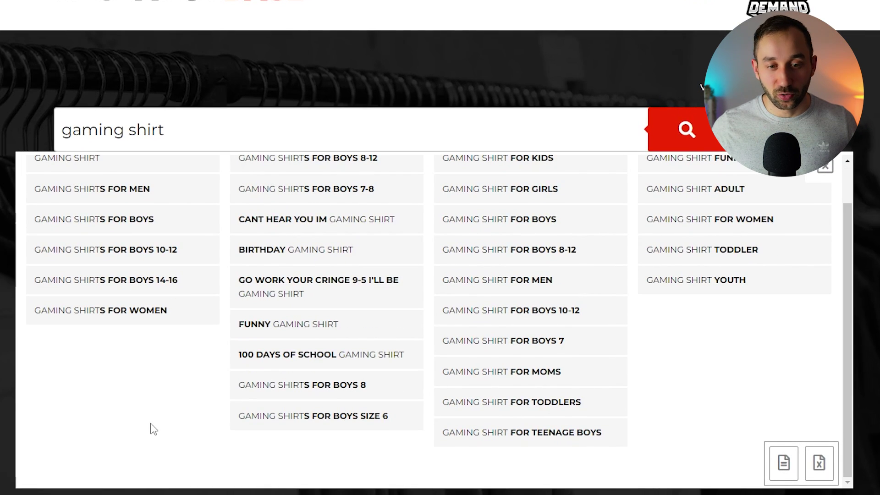
pyautogui.moveTo(251, 359)
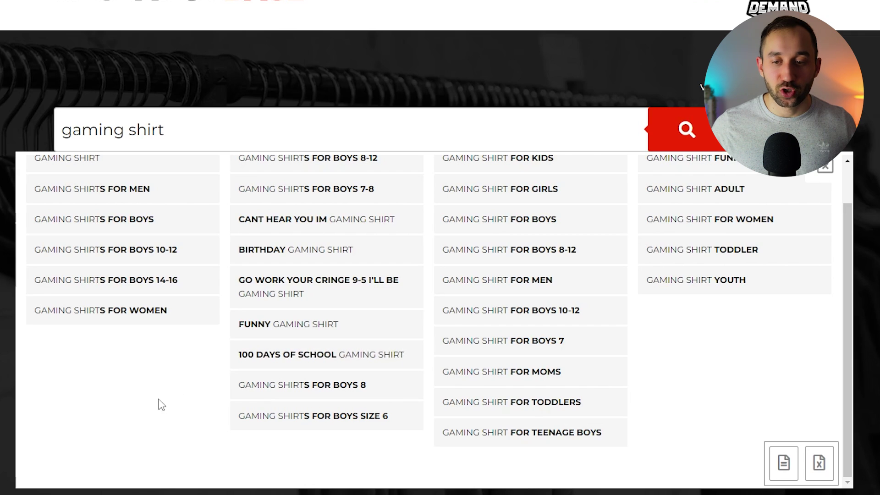
pyautogui.scroll(1, 156, 404)
pyautogui.moveTo(361, 271)
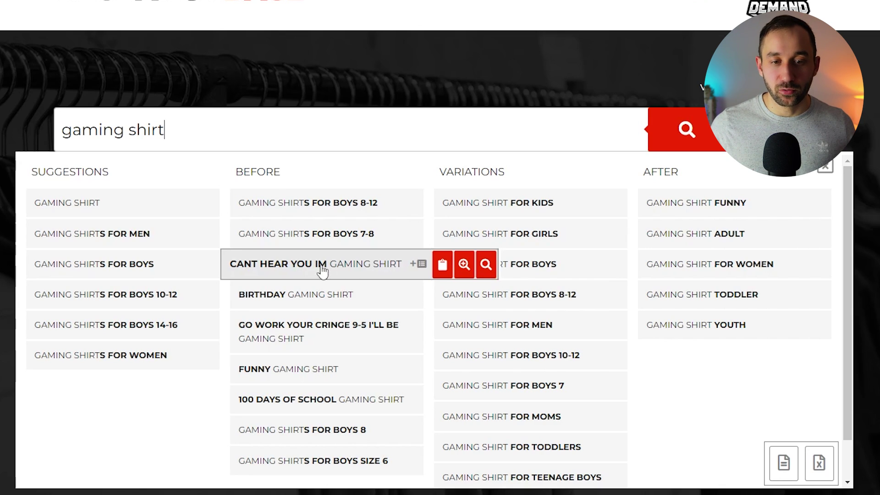
pyautogui.scroll(-1, 429, 178)
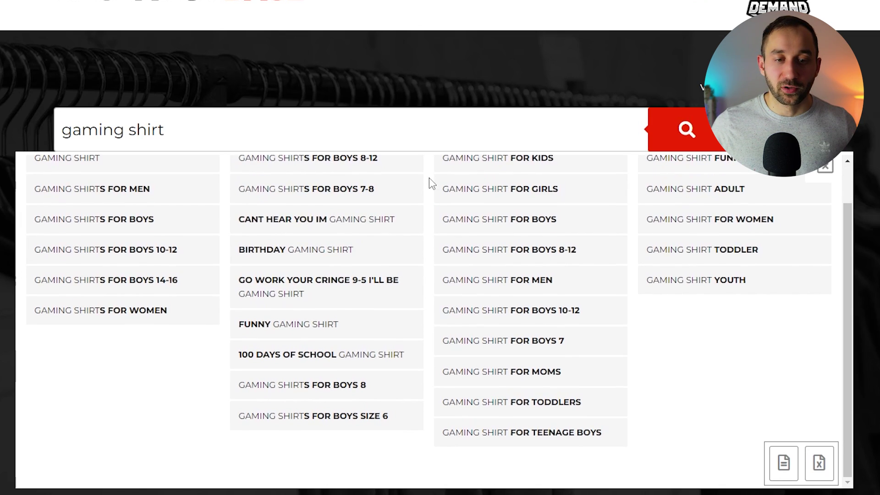
pyautogui.moveTo(405, 312)
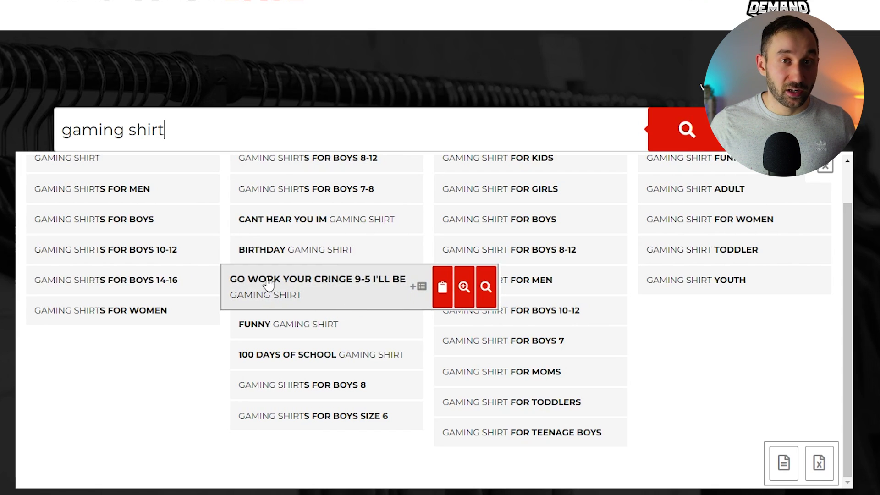
pyautogui.click(487, 294)
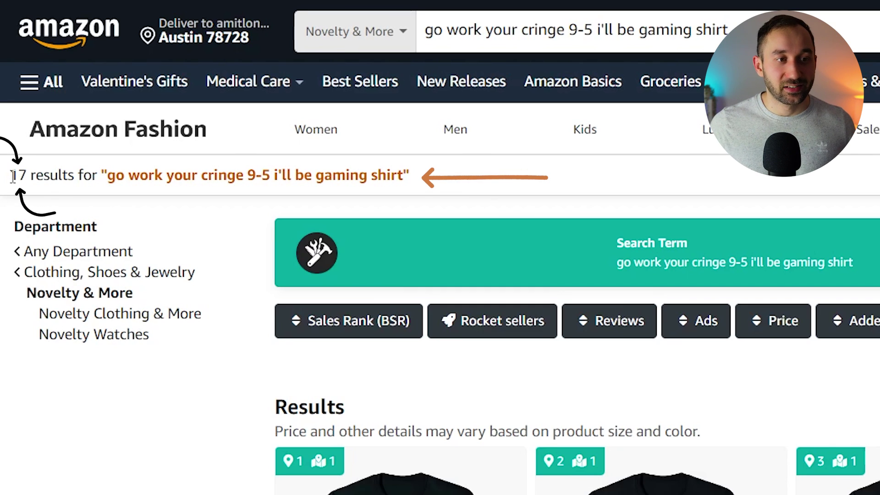
# Examine the Amazon results for the cringe 9-5 gaming shirt, comparing the designs, sales ranks and keywords of the listings.
pyautogui.scroll(-1, 182, 490)
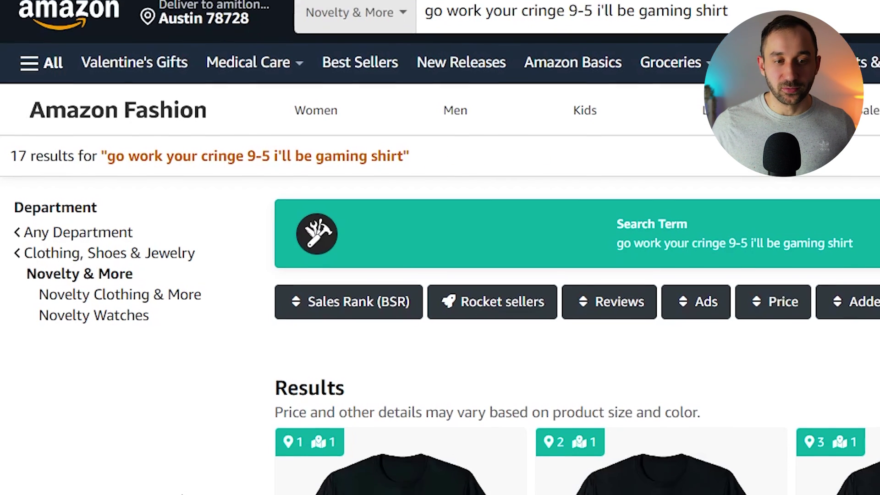
pyautogui.scroll(-8, 182, 490)
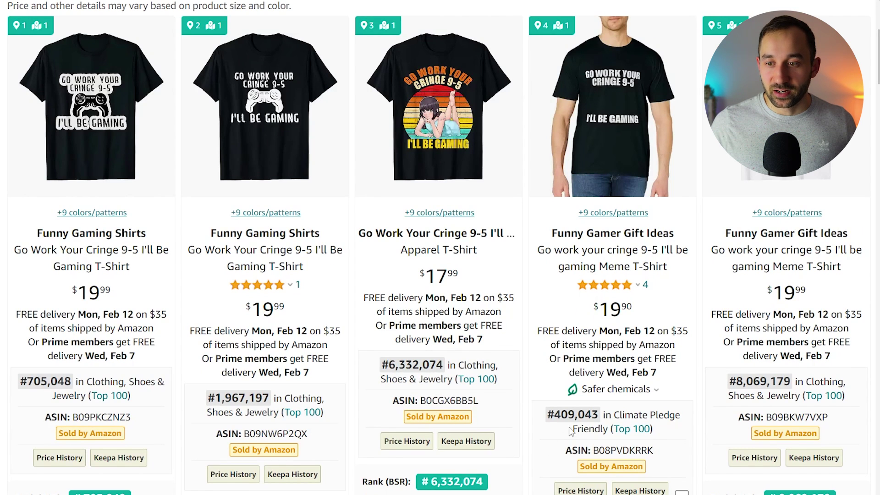
pyautogui.scroll(1, 577, 422)
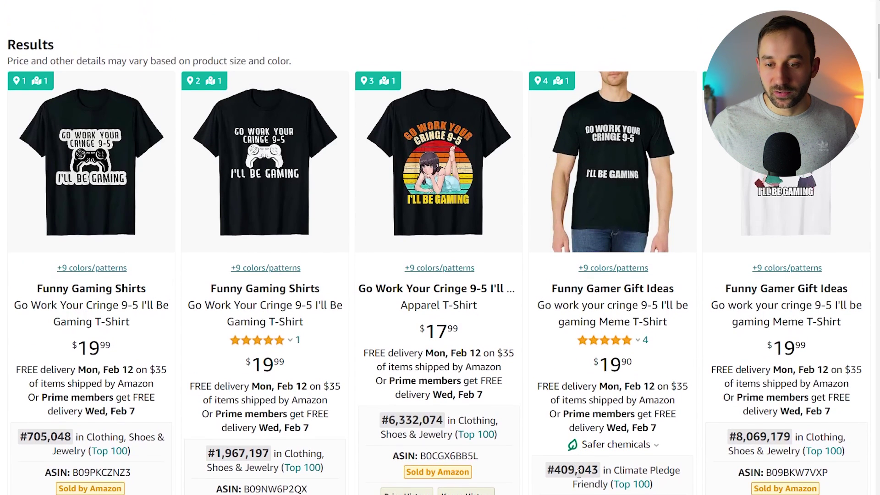
pyautogui.scroll(-1, 296, 301)
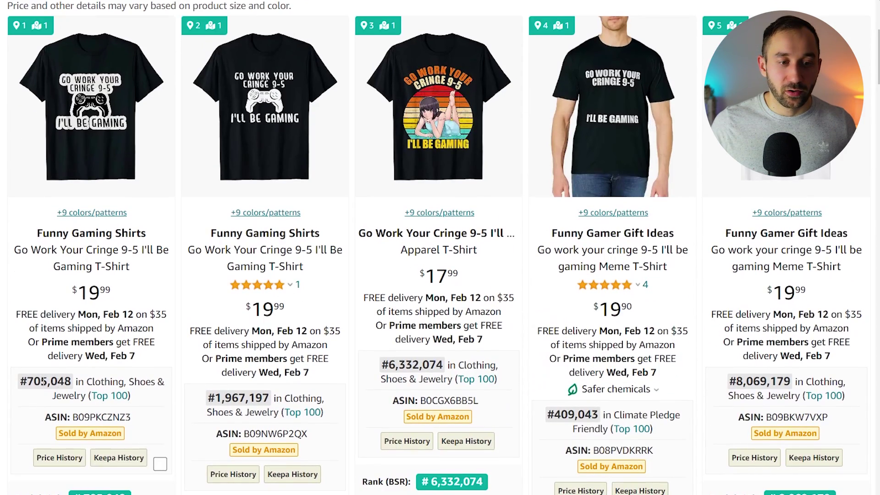
pyautogui.scroll(1, 36, 396)
pyautogui.scroll(-8, 24, 428)
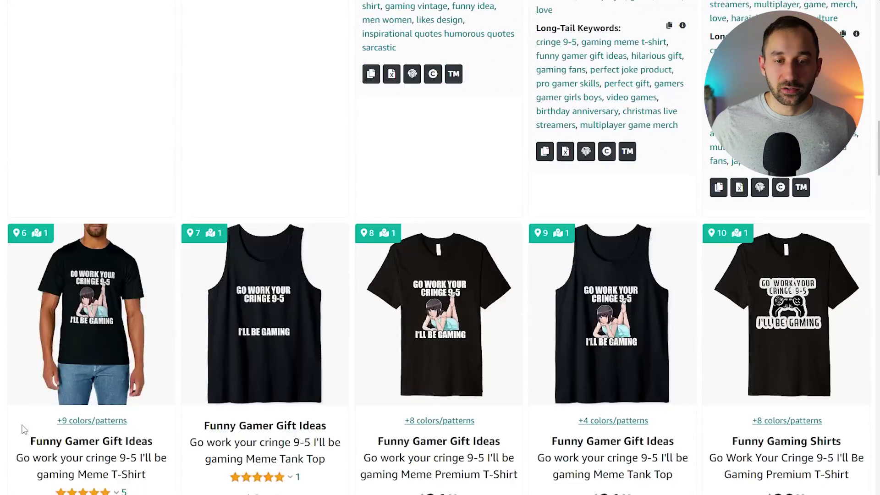
pyautogui.scroll(-3, 24, 429)
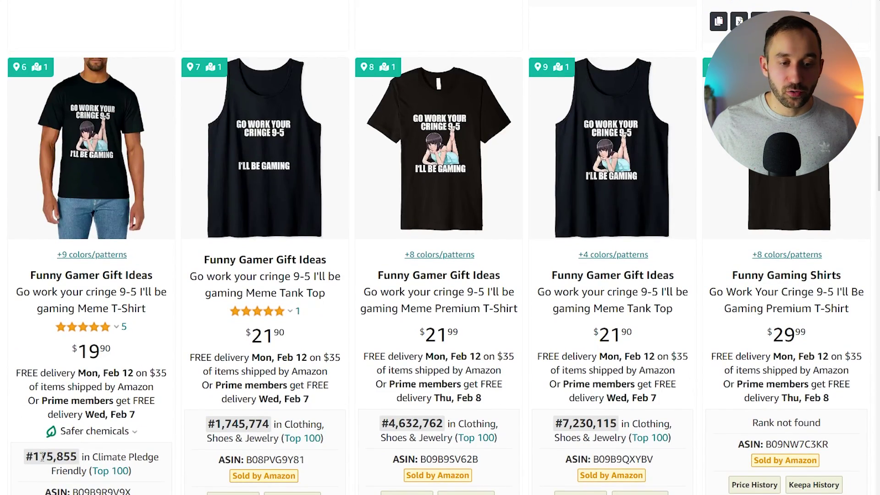
pyautogui.scroll(-15, 42, 457)
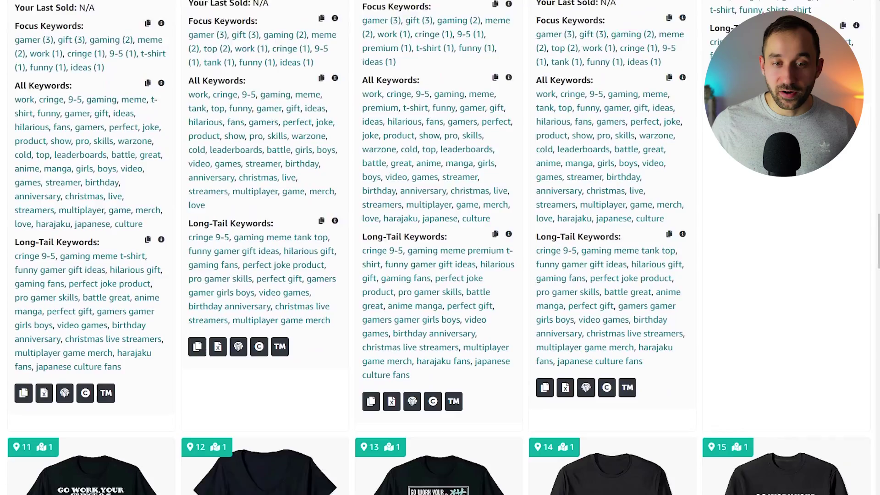
pyautogui.scroll(-5, 440, 247)
pyautogui.scroll(6, 440, 247)
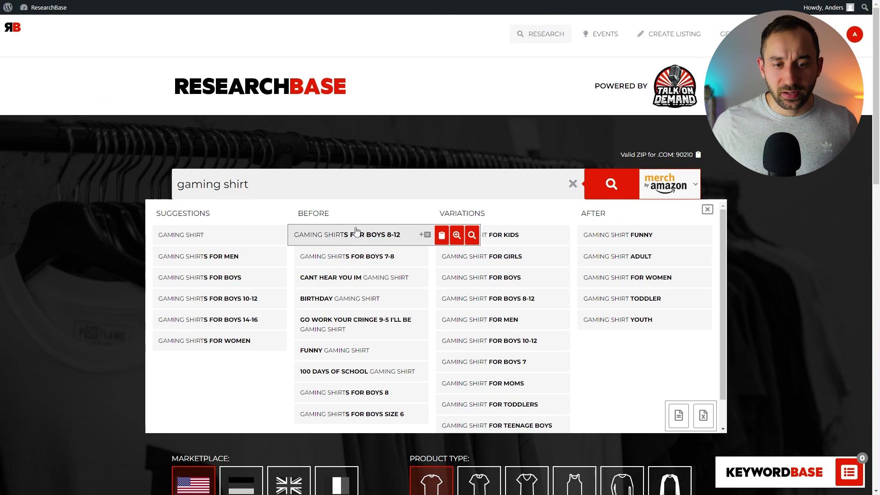
# Return to ResearchBase and change the search keyword to "gamer shirt" to get new suggestions.
pyautogui.moveTo(221, 184); pyautogui.dragTo(213, 184)
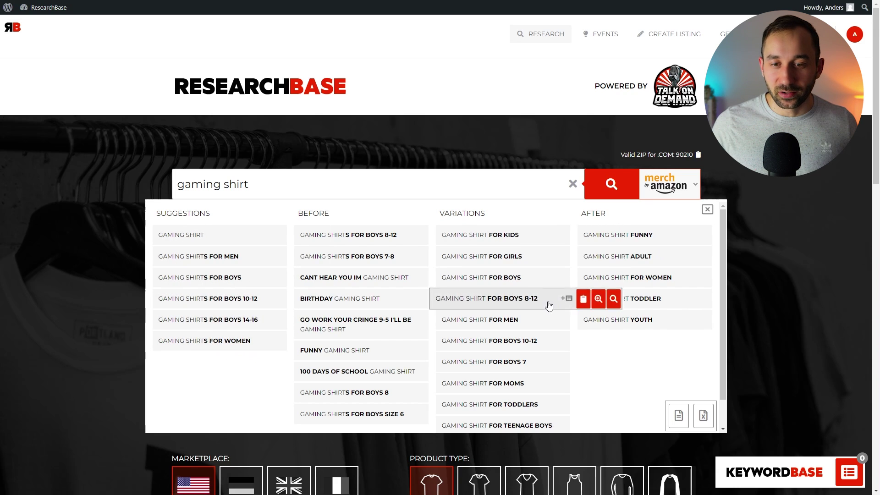
pyautogui.scroll(-1, 552, 343)
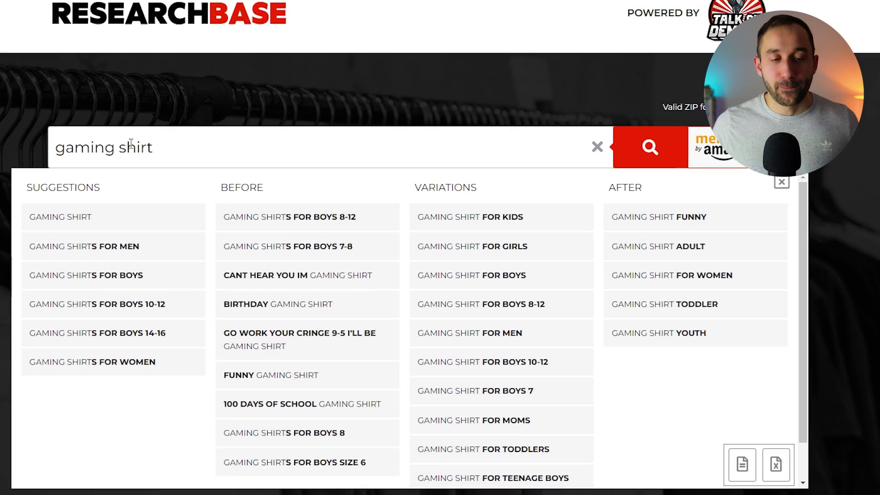
pyautogui.moveTo(115, 146); pyautogui.dragTo(86, 146)
pyautogui.write('er shirt')
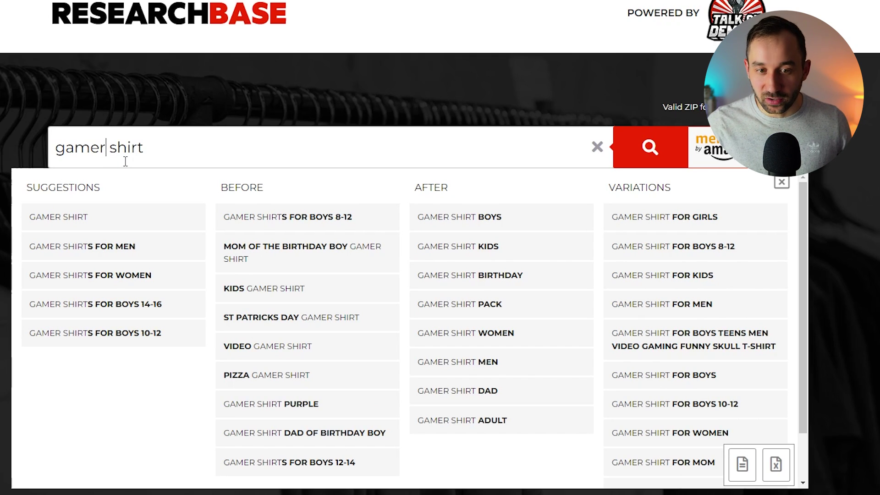
# Check the suggestions placed before "gamer shirt" and change the search keyword to "st patricks day shirt".
pyautogui.moveTo(281, 261)
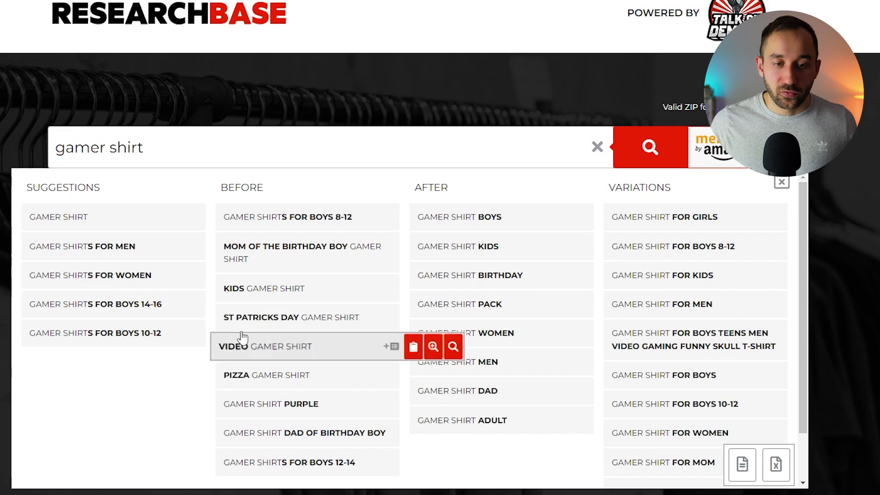
pyautogui.moveTo(363, 327)
pyautogui.moveTo(330, 388)
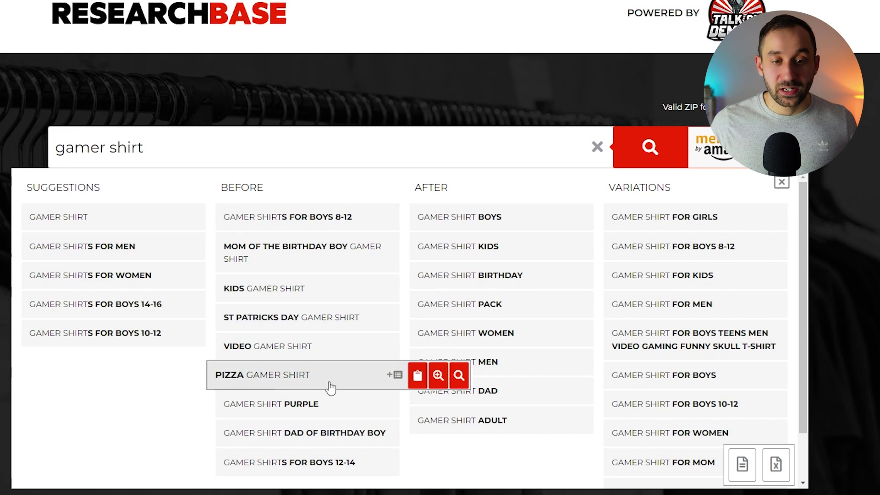
pyautogui.moveTo(325, 413)
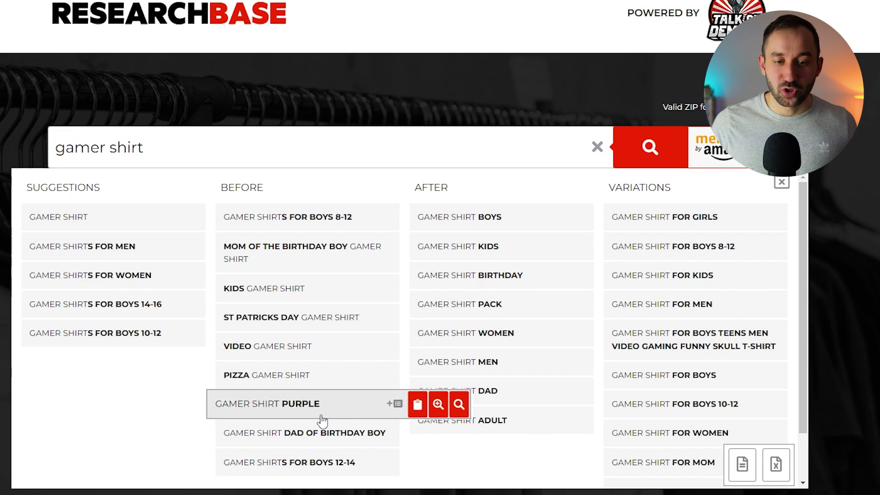
pyautogui.moveTo(281, 445)
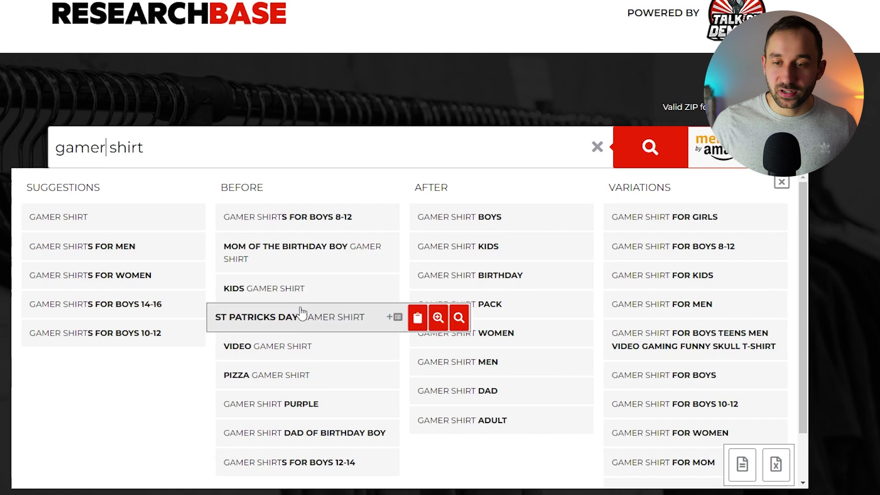
pyautogui.doubleClick(84, 136)
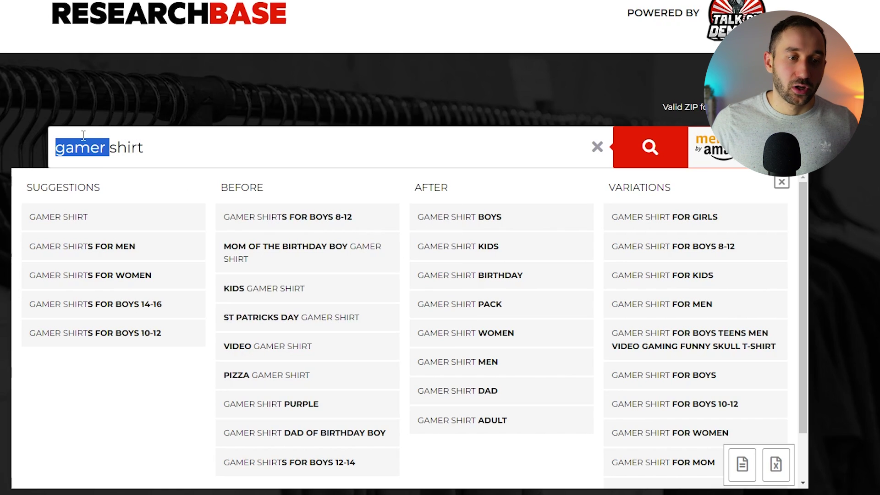
pyautogui.write('st patricks day')
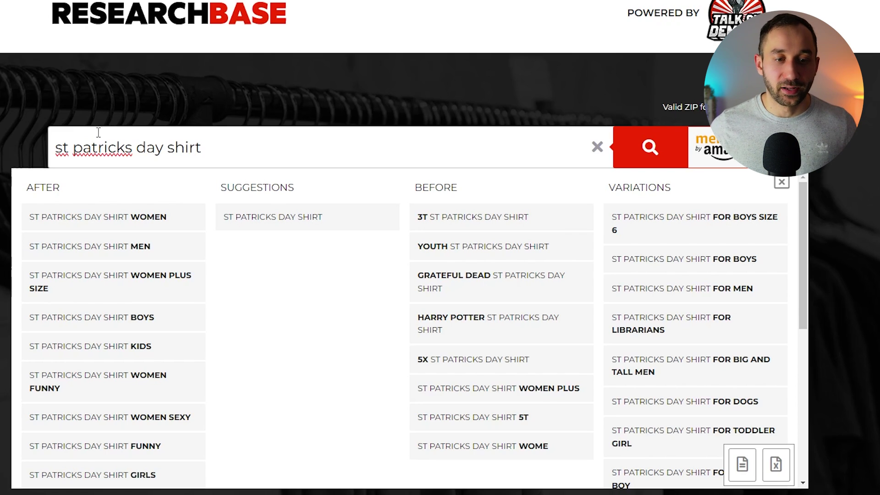
# Examine the keyword suggestions for "st patricks day shirt", especially the variations, for niche ideas.
pyautogui.scroll(-1, 220, 211)
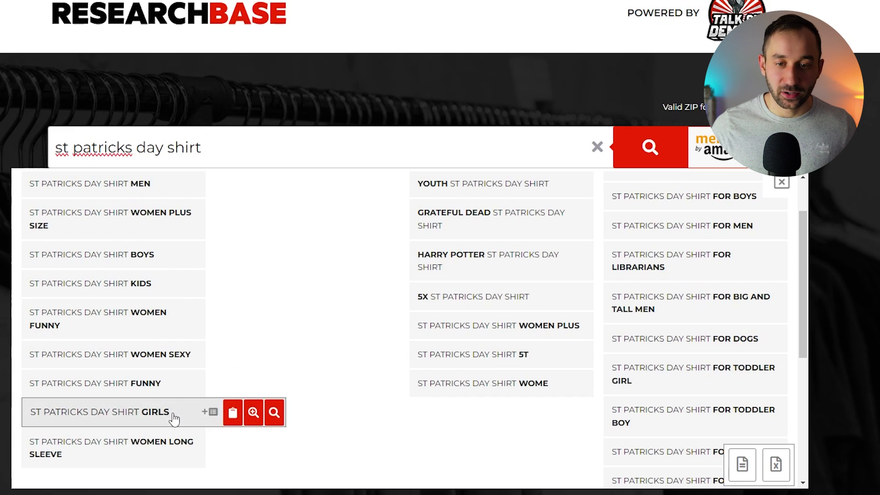
pyautogui.scroll(1, 449, 472)
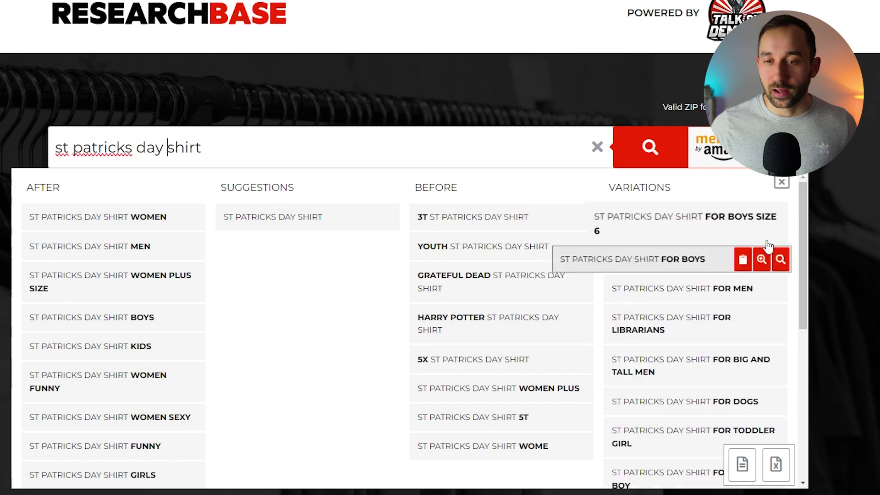
pyautogui.scroll(-1, 795, 240)
pyautogui.scroll(1, 794, 237)
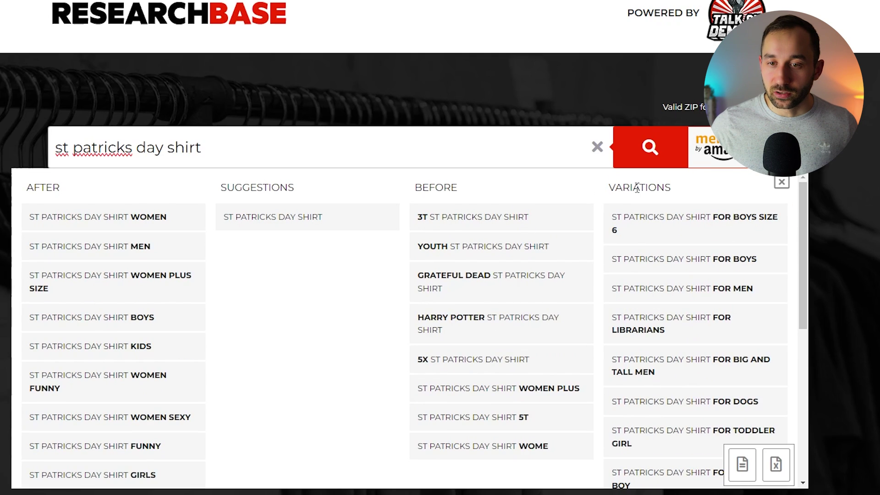
pyautogui.scroll(-7, 792, 240)
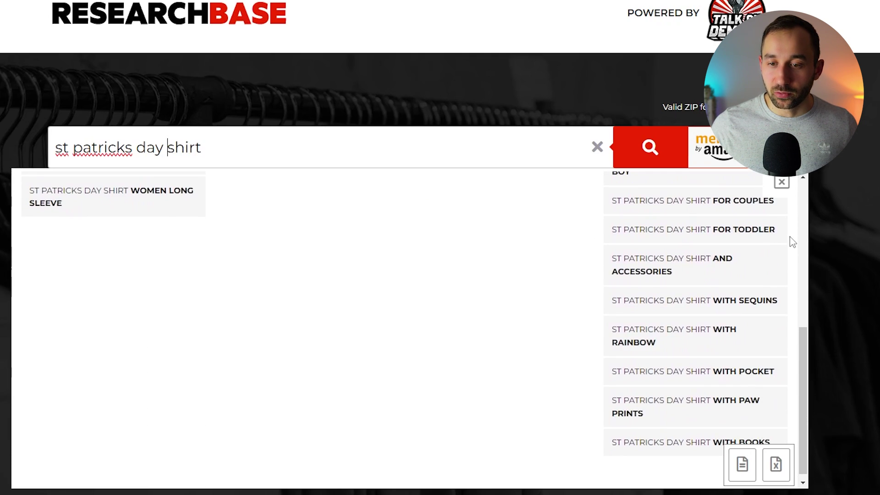
pyautogui.scroll(1, 793, 242)
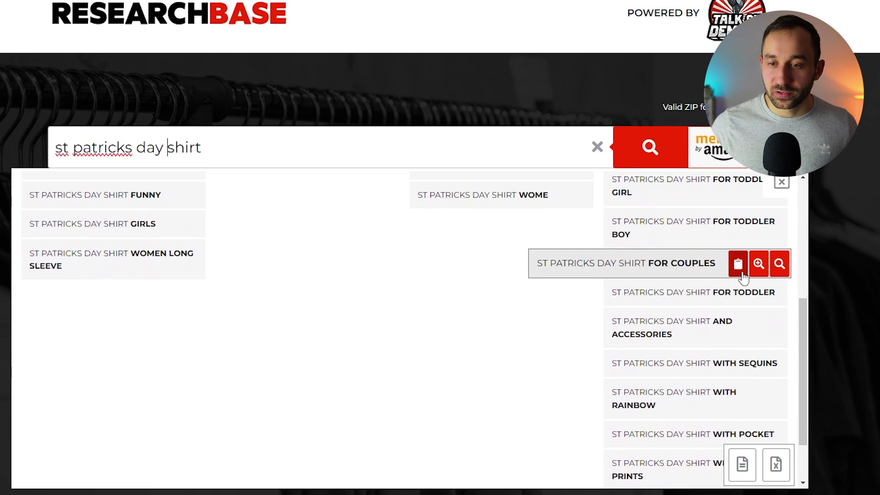
pyautogui.scroll(-1, 792, 287)
pyautogui.scroll(-1, 793, 288)
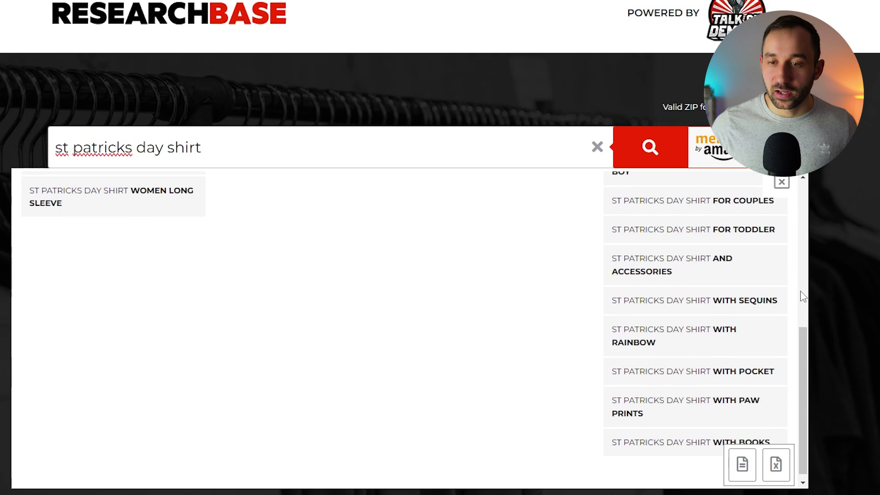
pyautogui.moveTo(706, 339)
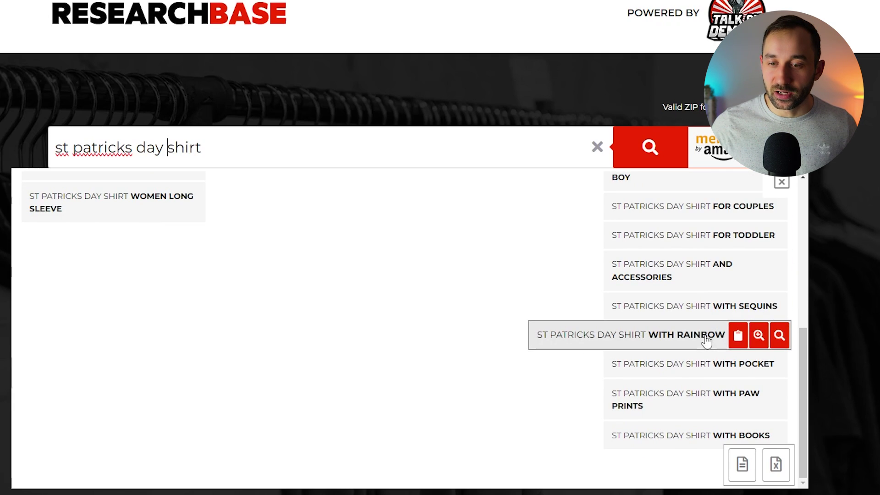
pyautogui.scroll(-1, 708, 358)
pyautogui.moveTo(710, 372)
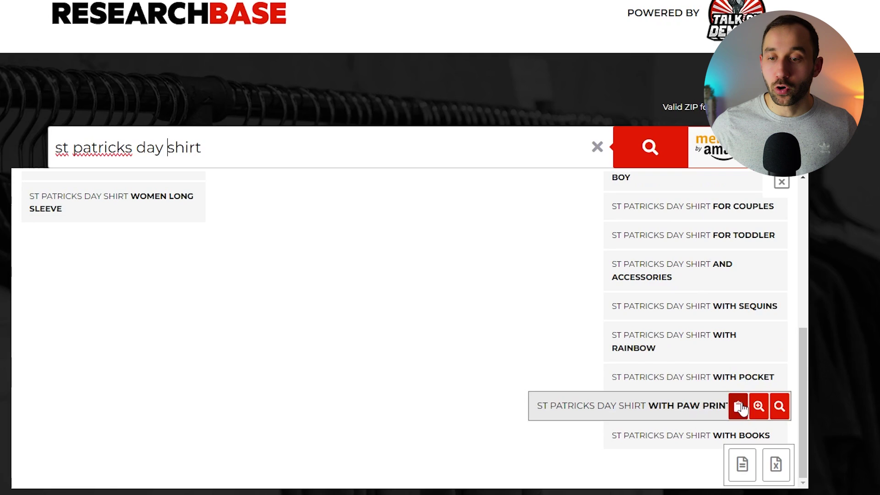
# Open the Amazon results for "st patricks day shirt with paw prints" and examine the listings' designs and sales ranks.
pyautogui.click(782, 407)
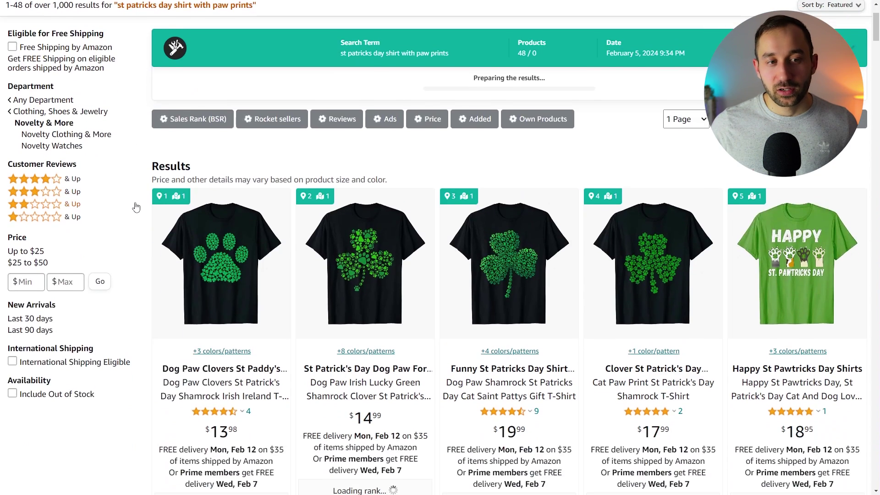
pyautogui.scroll(-2, 200, 202)
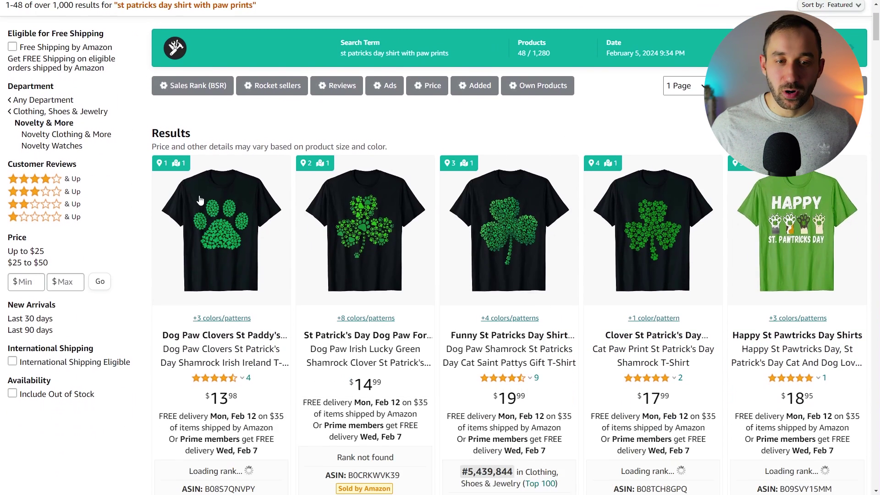
pyautogui.scroll(-2, 133, 222)
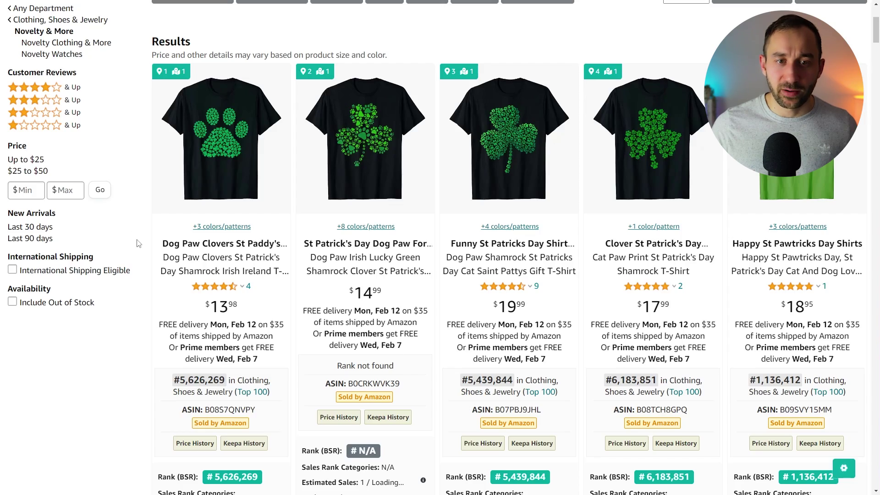
pyautogui.scroll(-20, 138, 242)
pyautogui.scroll(4, 131, 237)
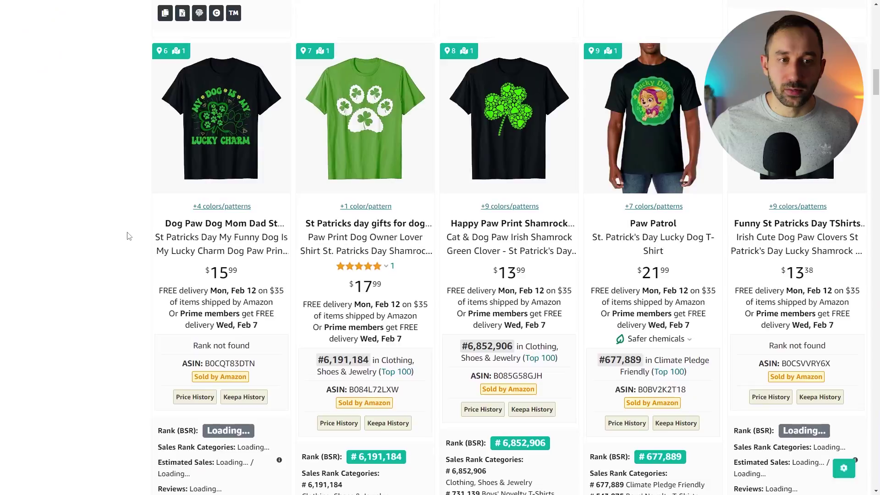
pyautogui.scroll(-10, 129, 236)
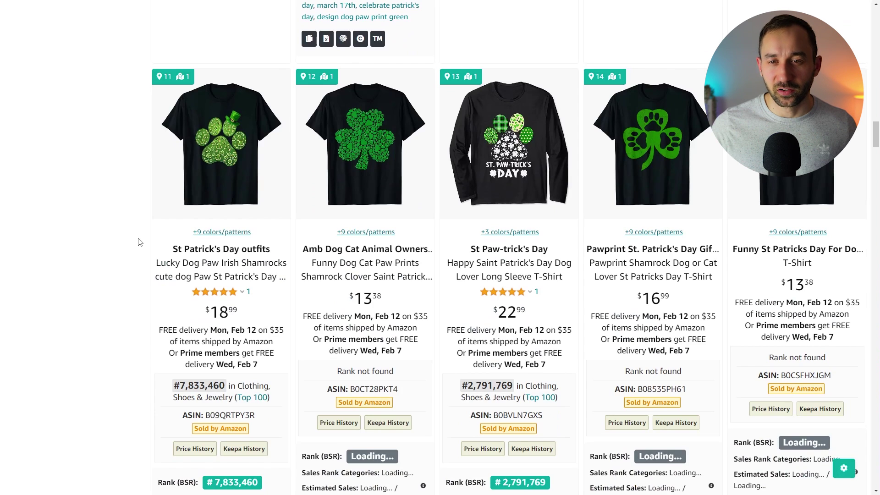
pyautogui.scroll(-12, 140, 242)
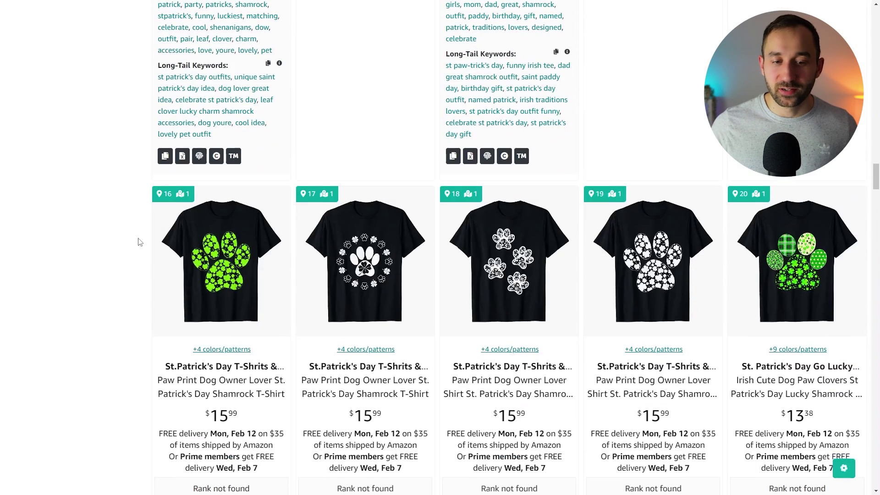
pyautogui.scroll(-5, 140, 242)
pyautogui.scroll(3, 140, 242)
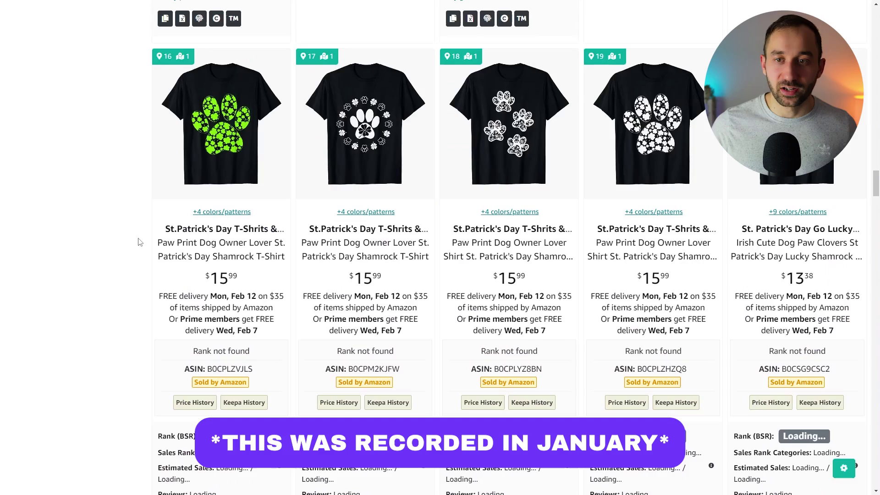
pyautogui.scroll(-20, 140, 242)
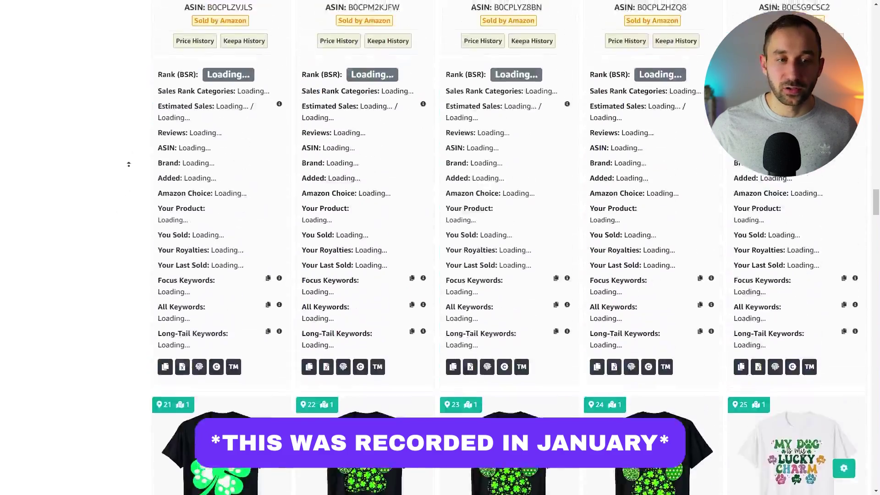
pyautogui.scroll(20, 142, 148)
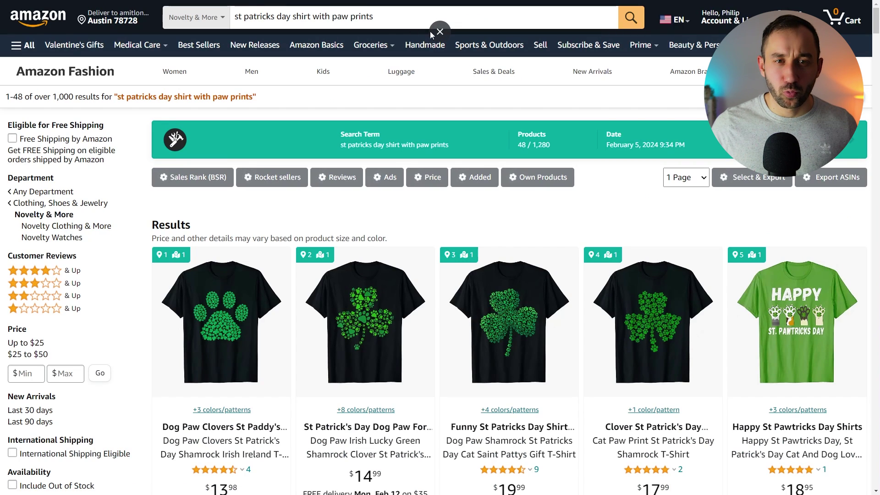
# Return to ResearchBase and open the Amazon results for the suggestion "st patricks day shirt with books".
pyautogui.click(439, 32)
pyautogui.scroll(-1, 651, 348)
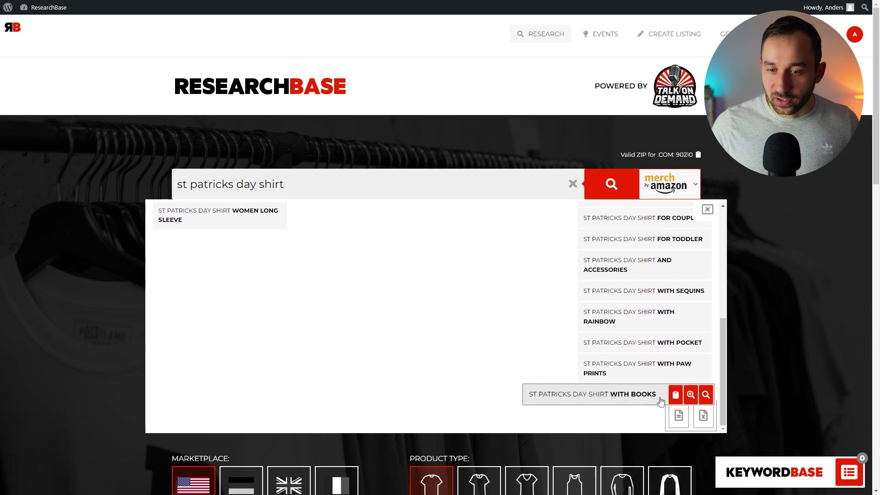
pyautogui.click(706, 395)
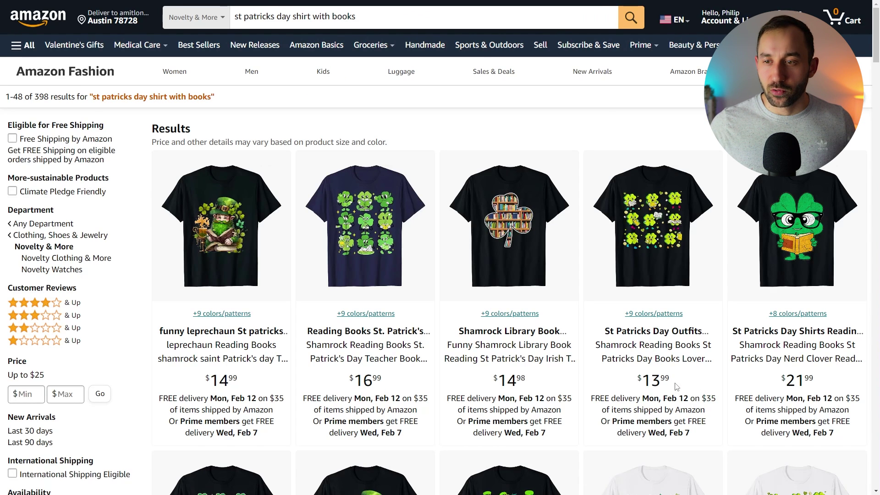
# Examine the Amazon results for the St Patrick's Day book shirts, comparing designs, sales ranks, publication dates and keywords.
pyautogui.scroll(-2, 370, 261)
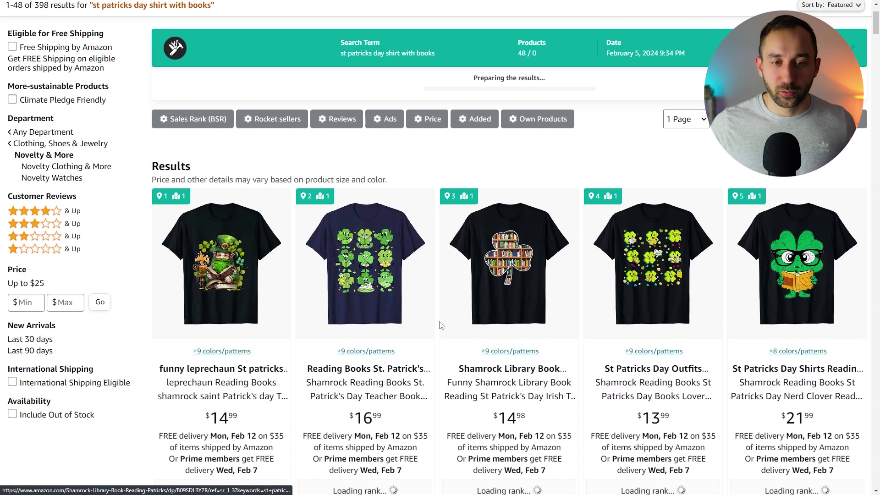
pyautogui.scroll(-1, 370, 262)
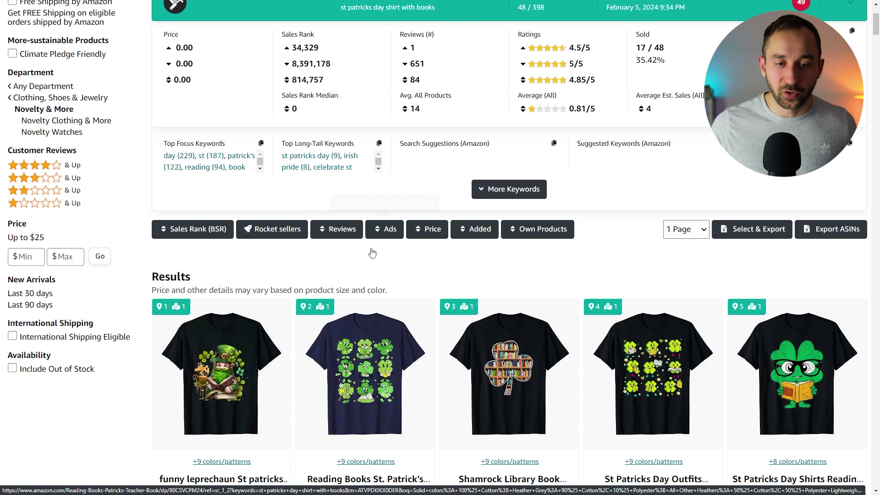
pyautogui.scroll(-2, 412, 340)
pyautogui.scroll(-2, 412, 340)
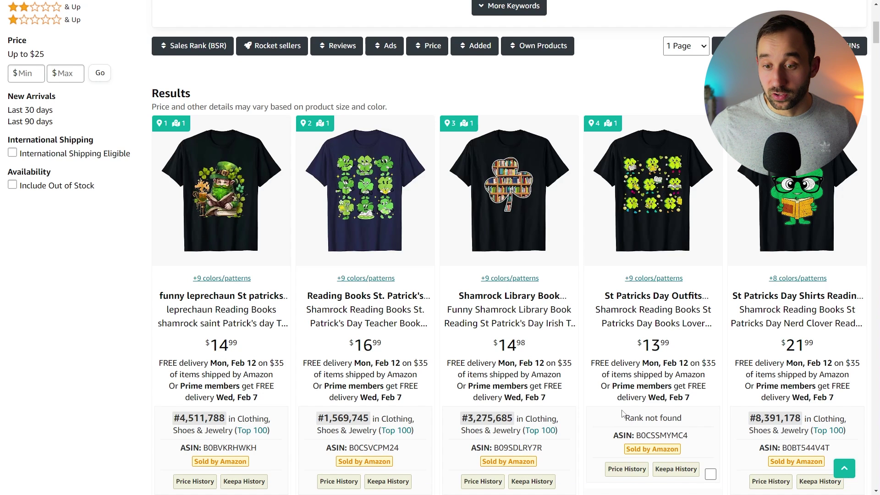
pyautogui.scroll(-1, 622, 414)
pyautogui.scroll(-1, 332, 369)
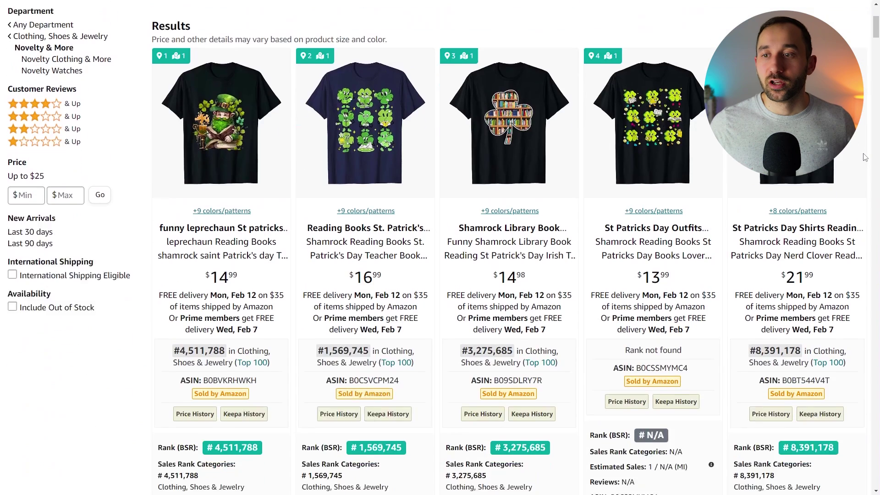
pyautogui.scroll(-1, 869, 157)
pyautogui.scroll(-20, 869, 156)
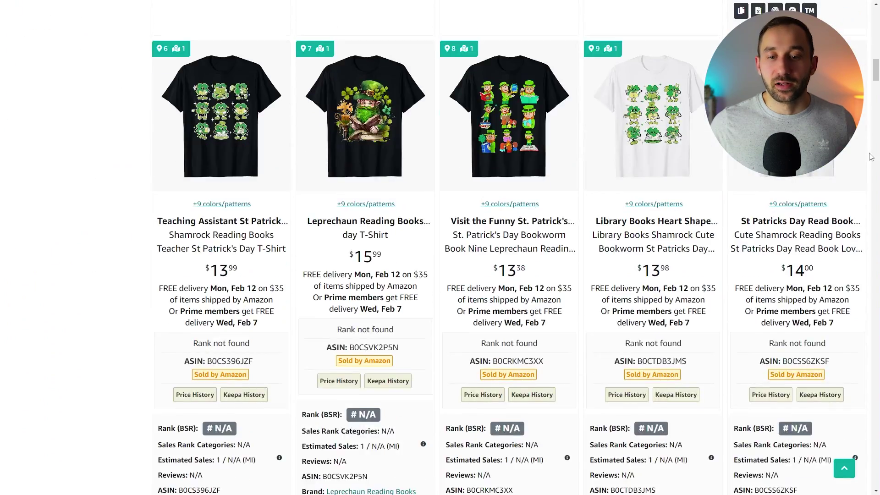
pyautogui.scroll(6, 870, 157)
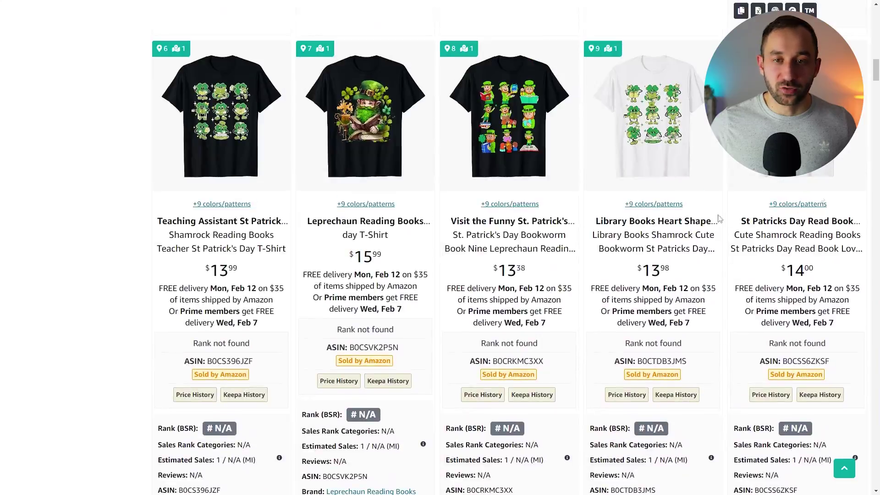
pyautogui.scroll(-10, 104, 145)
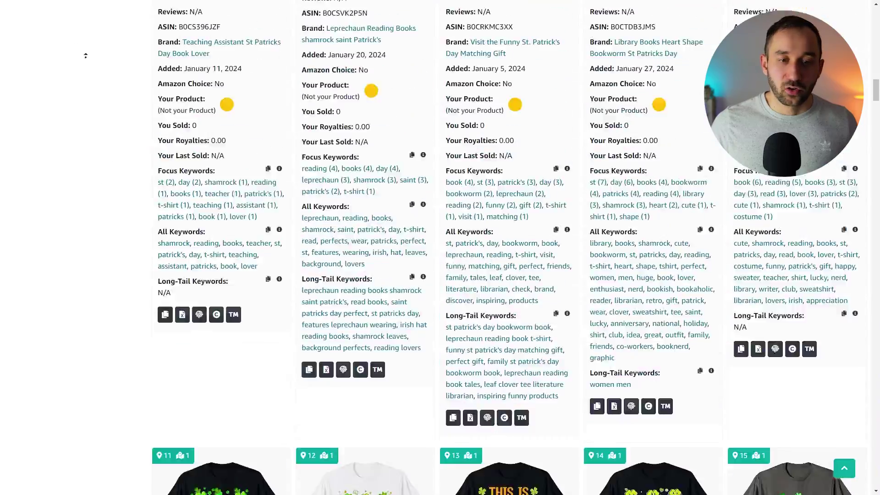
pyautogui.scroll(10, 117, 186)
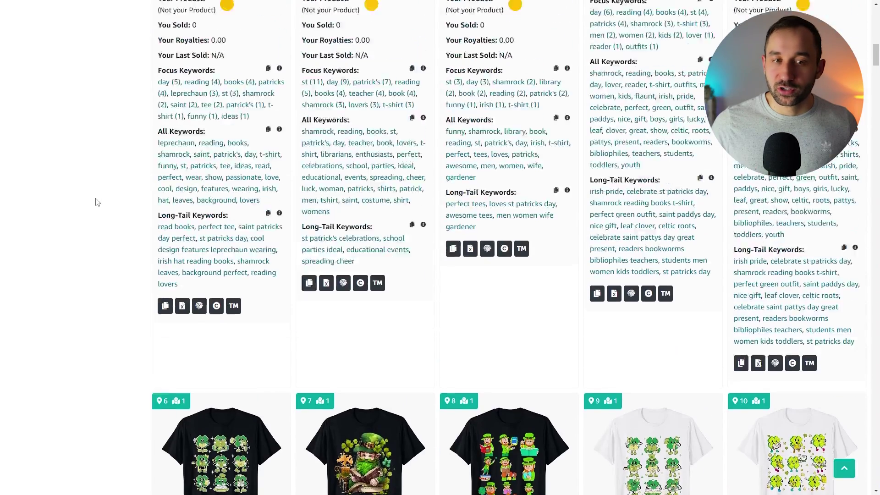
pyautogui.scroll(12, 81, 140)
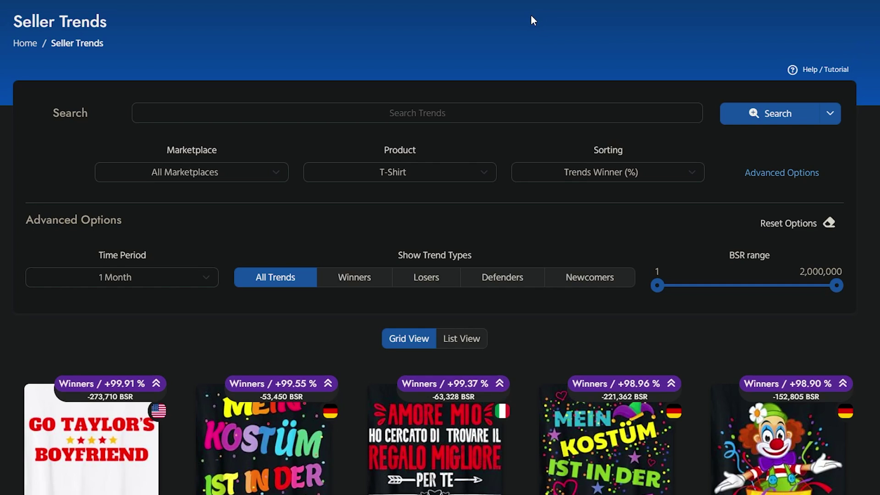
# In Seller Trends, set the sorting to Newest and the marketplace to COM - United States.
pyautogui.click(612, 170)
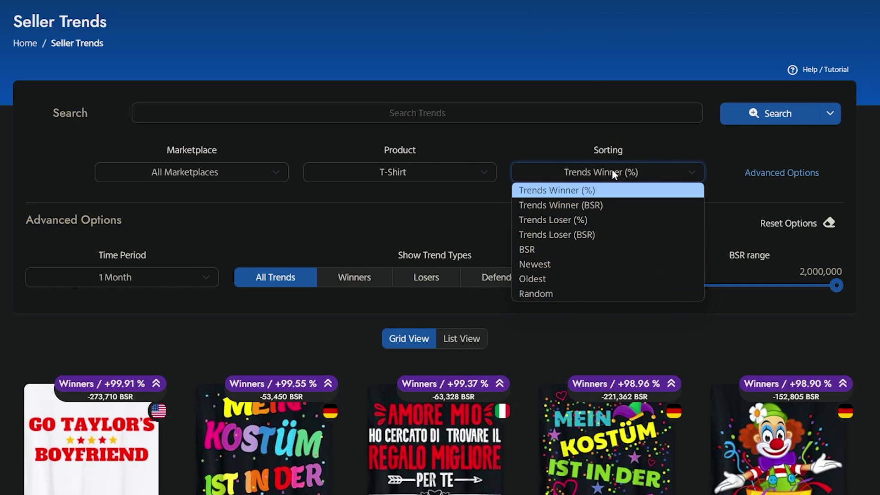
pyautogui.click(555, 265)
pyautogui.click(251, 178)
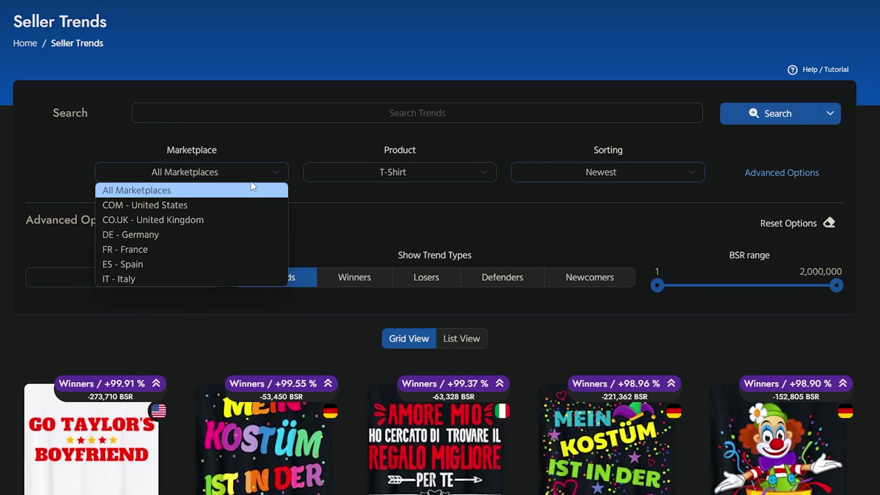
pyautogui.click(252, 202)
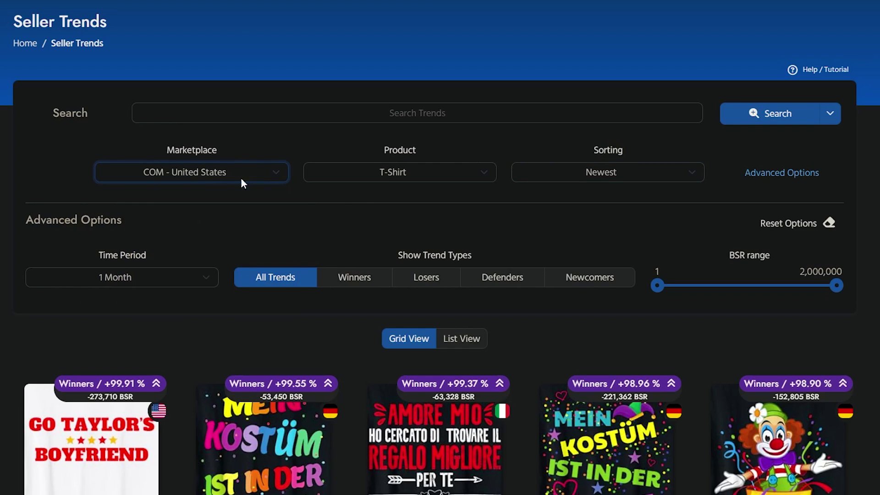
# Restrict the trends to Newcomers with a BSR range of 1 to 700,000 and search for "mardi gras".
pyautogui.click(582, 284)
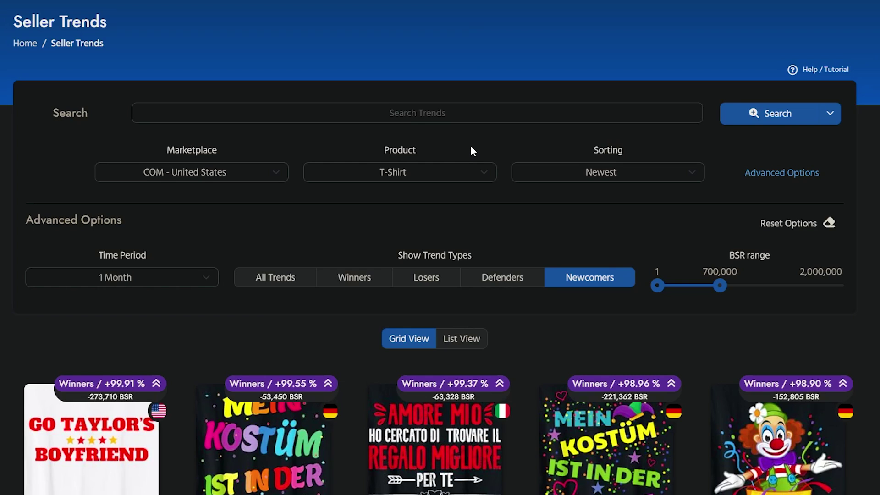
pyautogui.write('mardi gras')
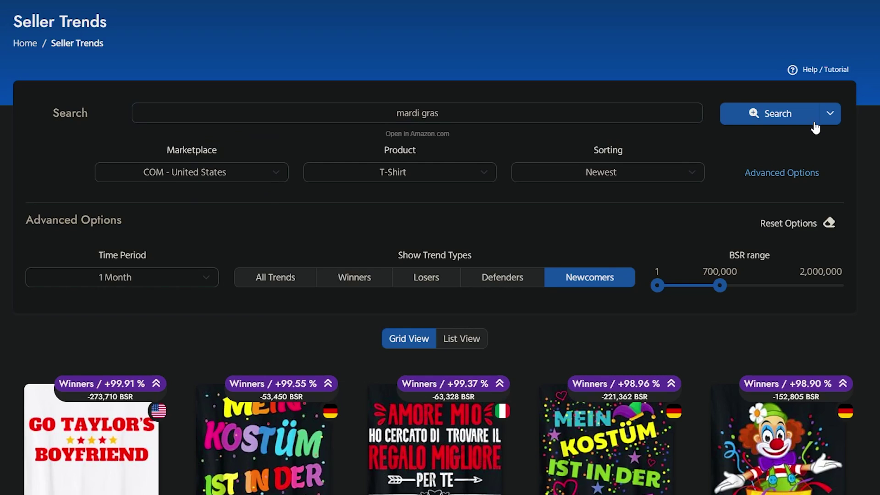
pyautogui.click(797, 115)
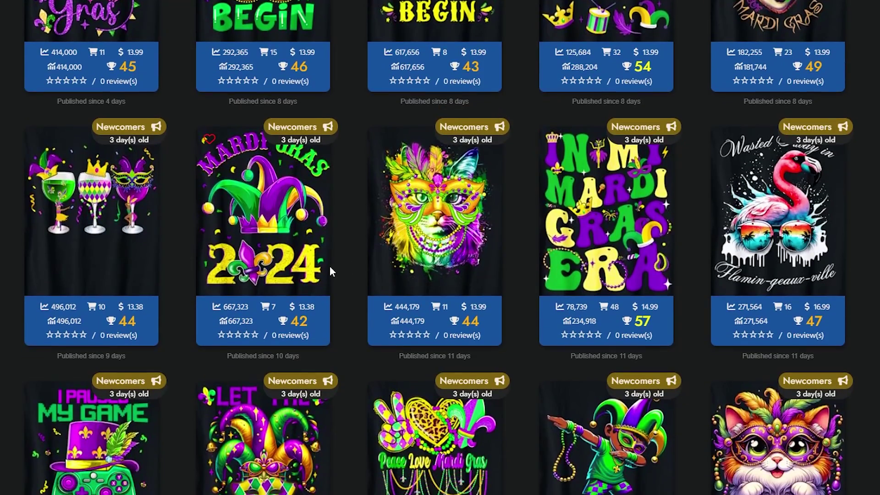
# Examine the newcomer Mardi Gras designs, comparing their themes, sales ranks and publication ages for niche ideas.
pyautogui.moveTo(326, 267)
pyautogui.scroll(-1, 327, 265)
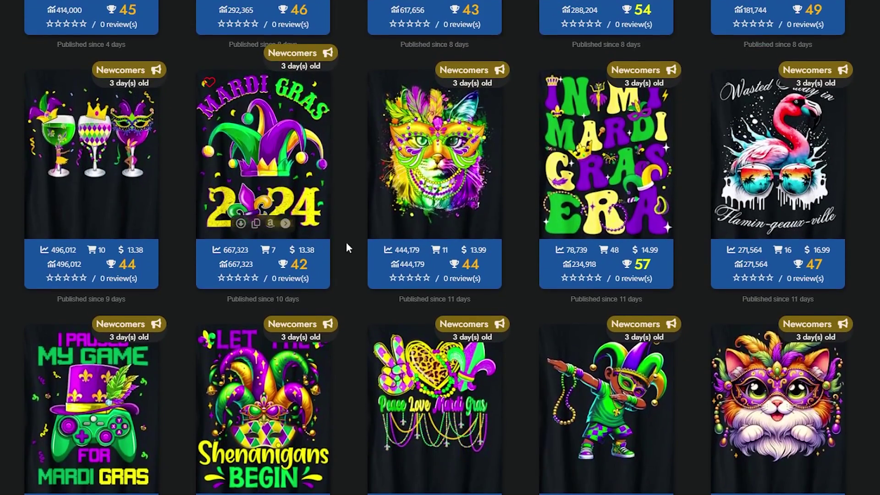
pyautogui.scroll(1, 349, 256)
pyautogui.moveTo(72, 227)
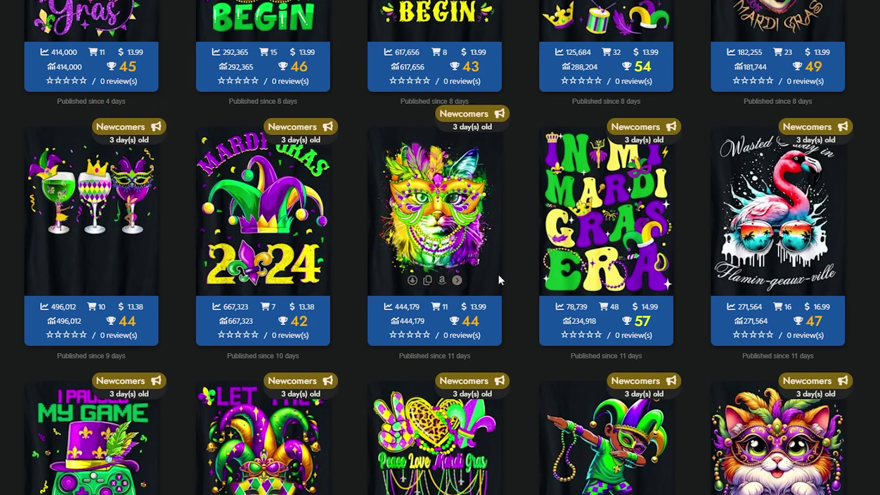
pyautogui.scroll(-1, 773, 154)
pyautogui.scroll(-3, 417, 314)
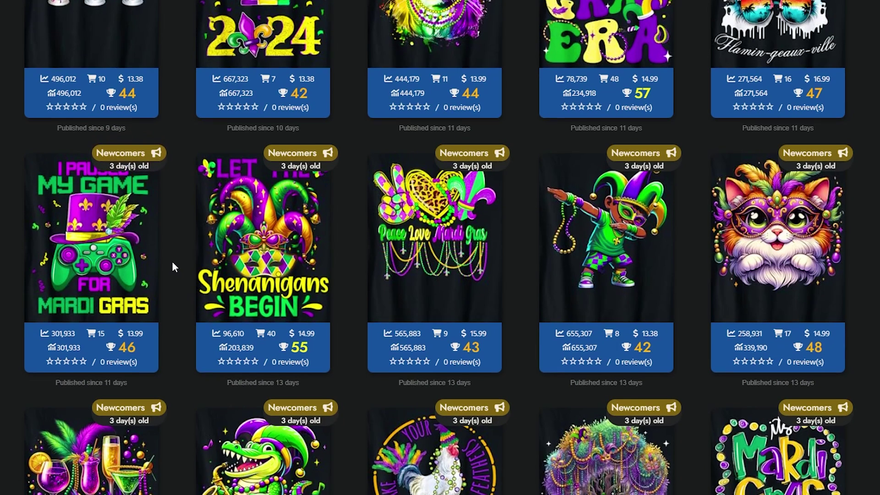
pyautogui.scroll(-2, 173, 268)
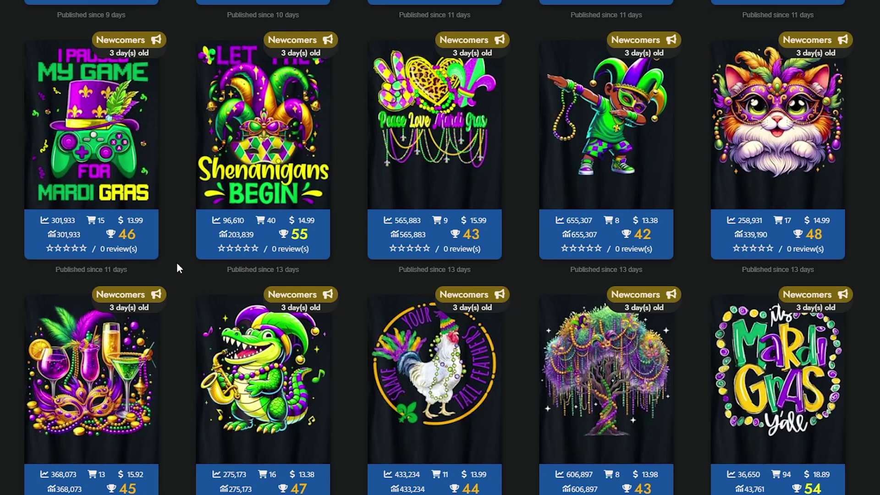
pyautogui.scroll(-2, 176, 268)
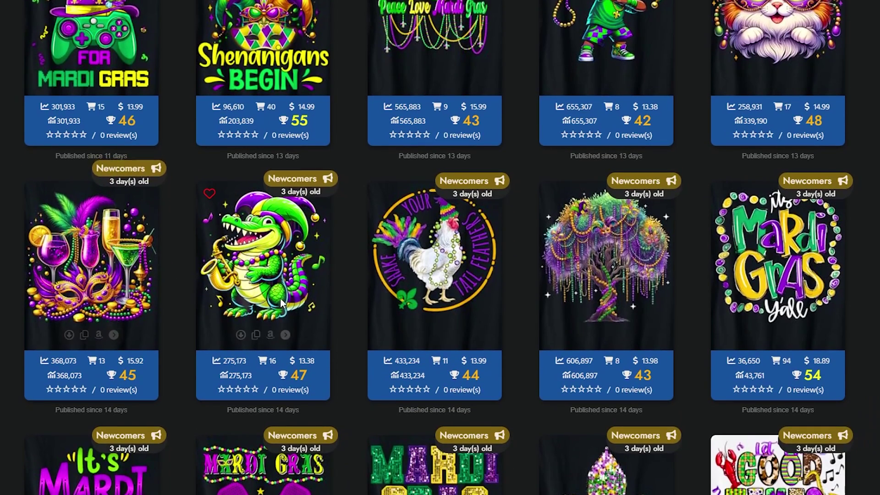
pyautogui.scroll(1, 347, 310)
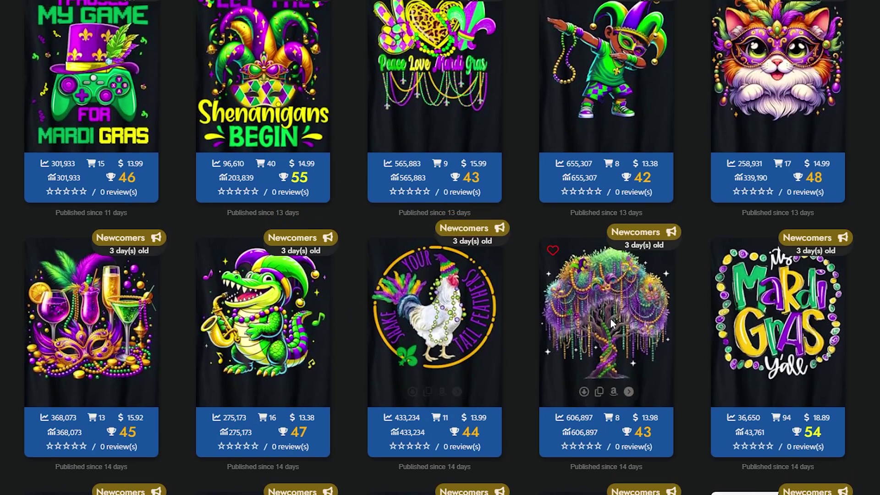
pyautogui.scroll(-2, 602, 217)
pyautogui.scroll(-4, 600, 216)
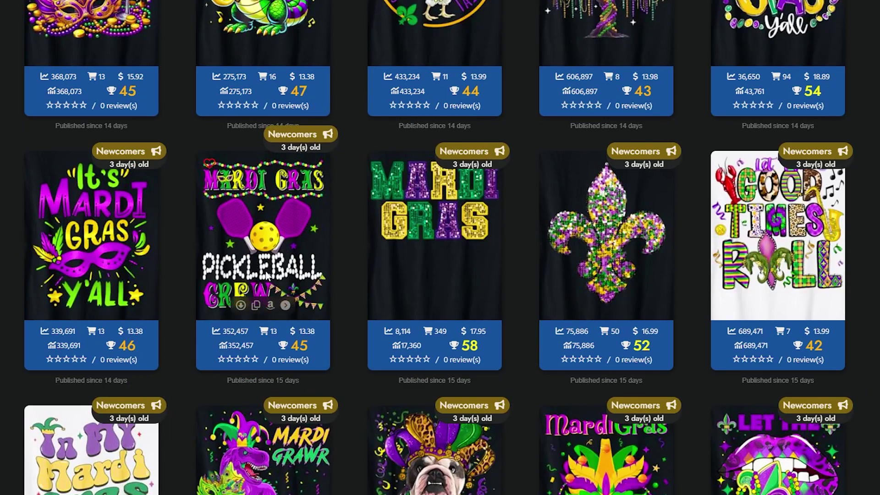
pyautogui.scroll(-3, 340, 258)
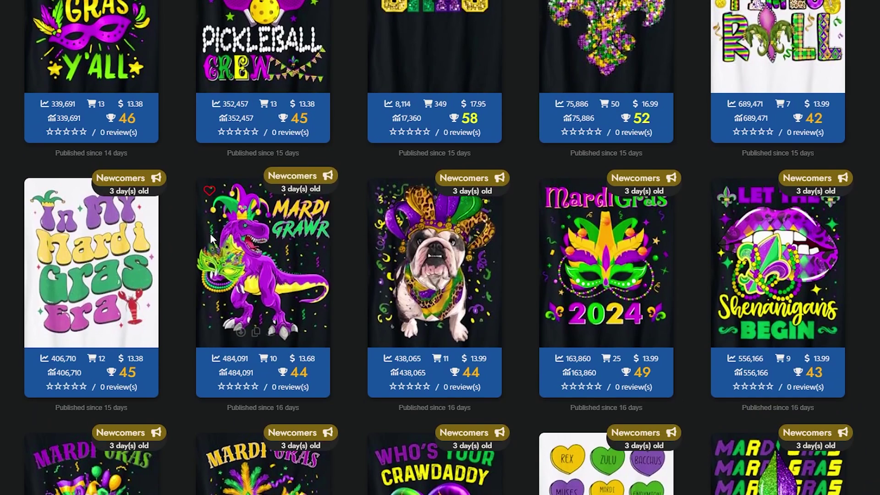
pyautogui.scroll(1, 309, 260)
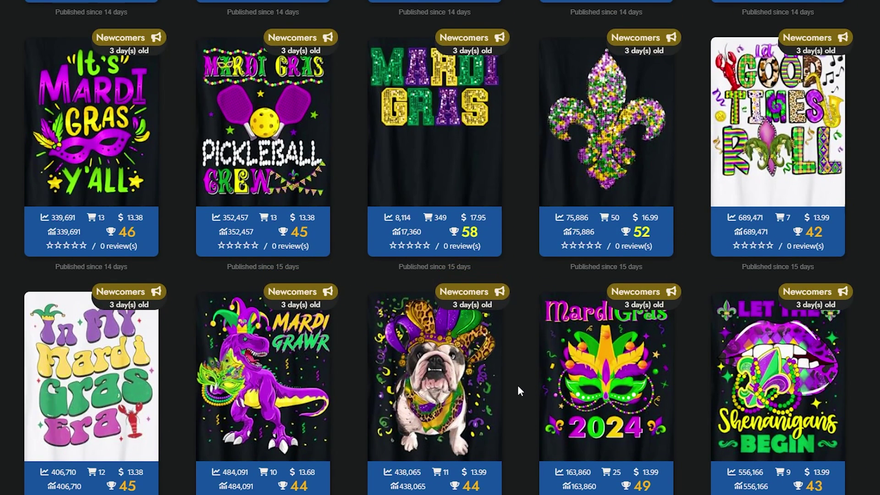
# Continue through the Mardi Gras newcomers published 14 to 28 days ago, looking for cross-niche themes and recurring phrases.
pyautogui.scroll(-3, 518, 387)
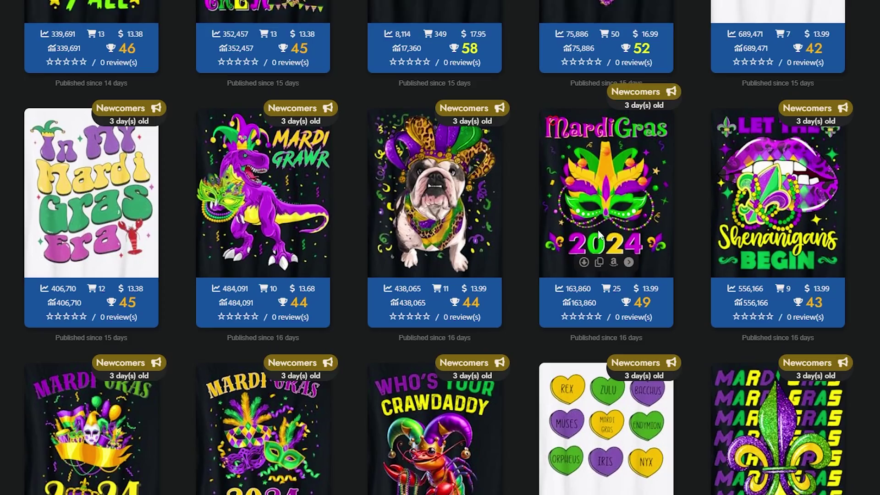
pyautogui.scroll(-2, 555, 186)
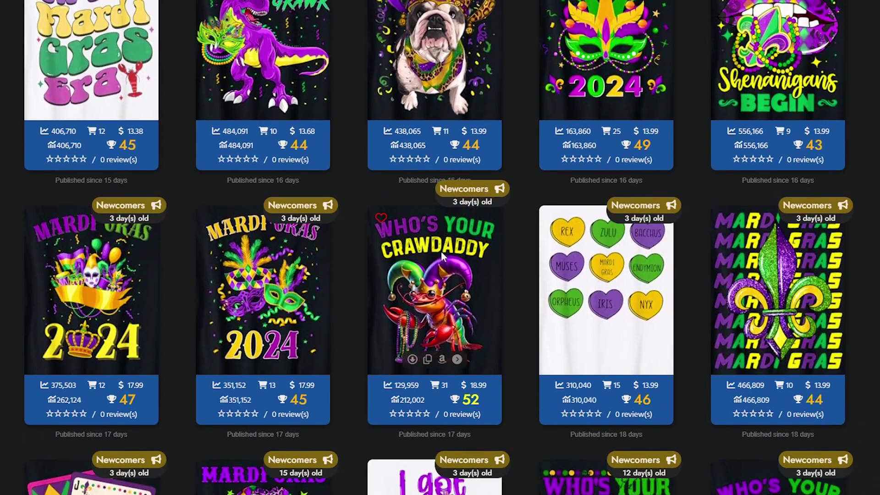
pyautogui.scroll(-5, 302, 285)
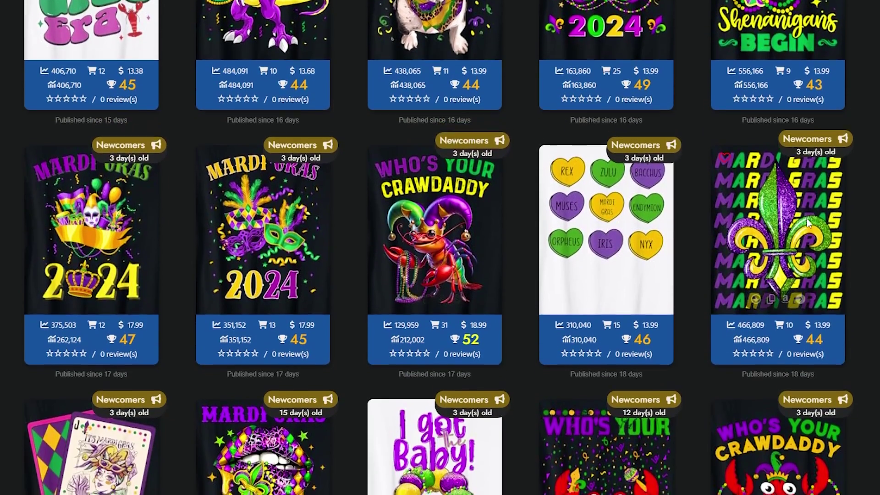
pyautogui.scroll(-1, 347, 306)
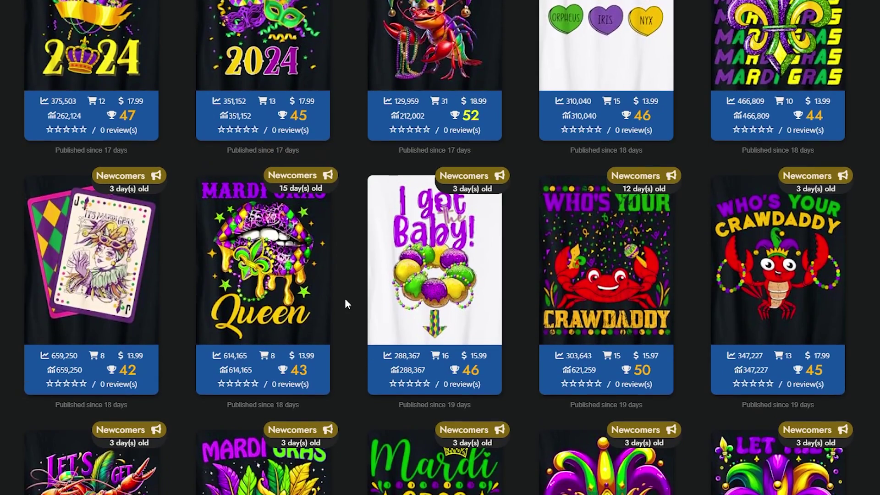
pyautogui.scroll(-2, 338, 289)
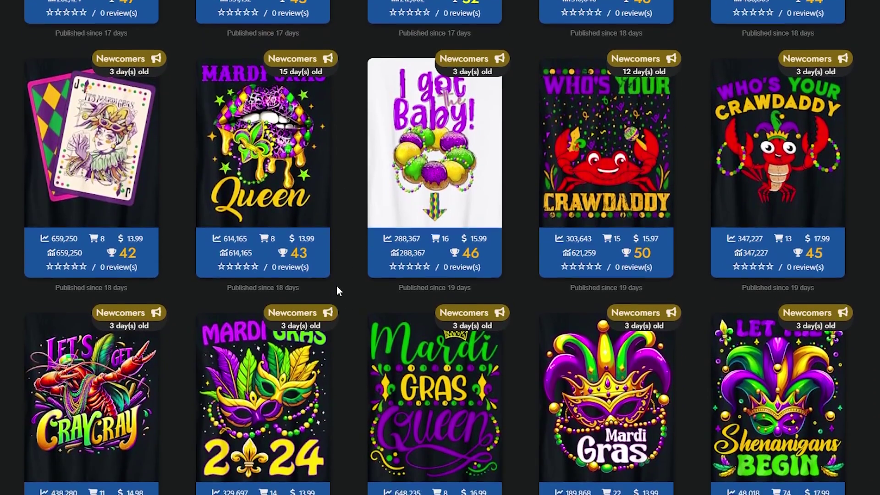
pyautogui.scroll(-10, 818, 313)
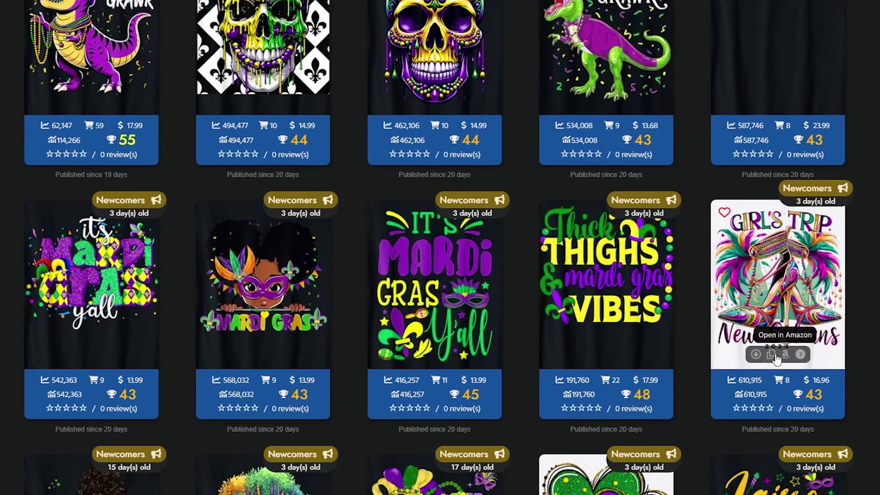
pyautogui.scroll(-1, 854, 299)
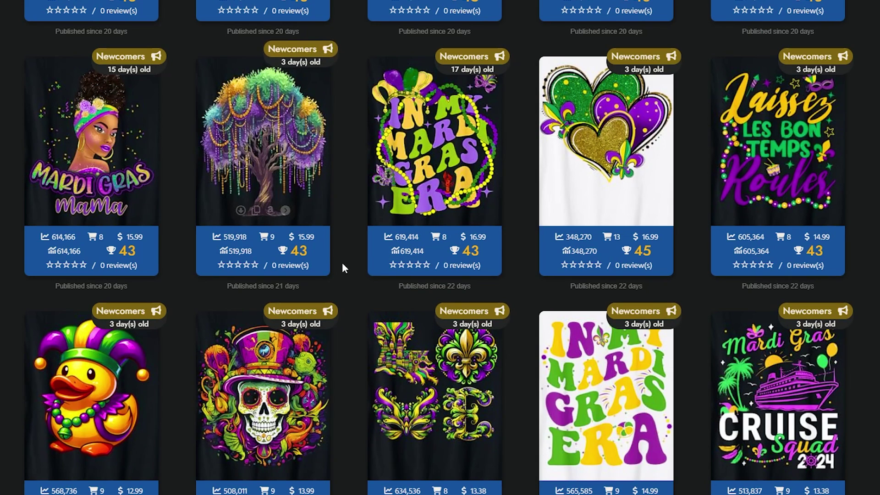
pyautogui.scroll(-1, 842, 228)
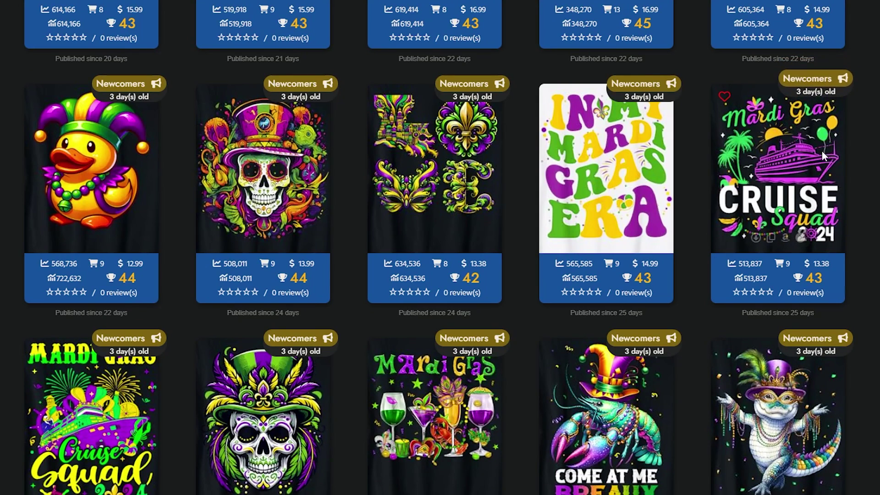
pyautogui.scroll(-1, 135, 367)
pyautogui.scroll(-1, 135, 367)
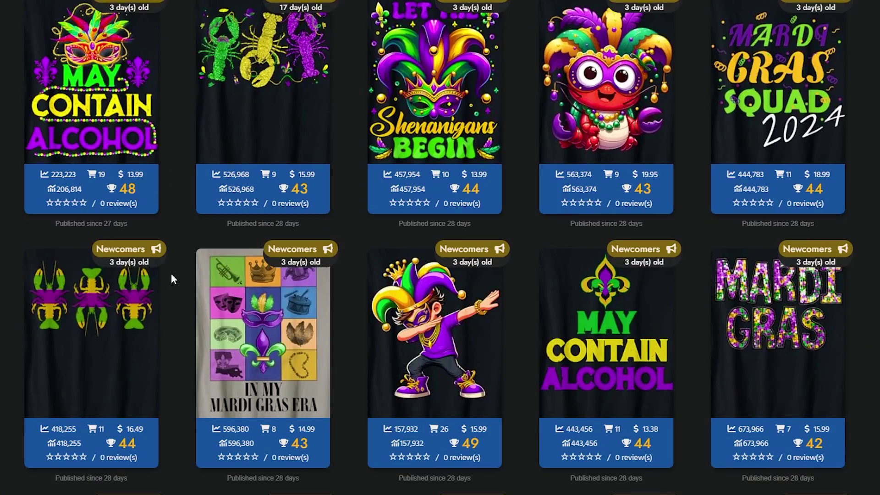
pyautogui.scroll(-5, 172, 273)
# Return to the Mardi Gras cruise squad design and search the newcomer t-shirts for "cruise".
pyautogui.scroll(15, 172, 273)
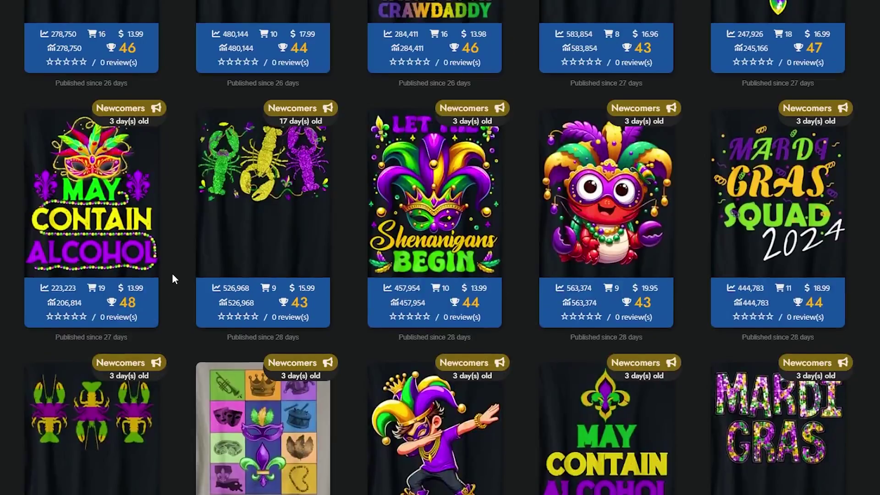
pyautogui.scroll(7, 175, 274)
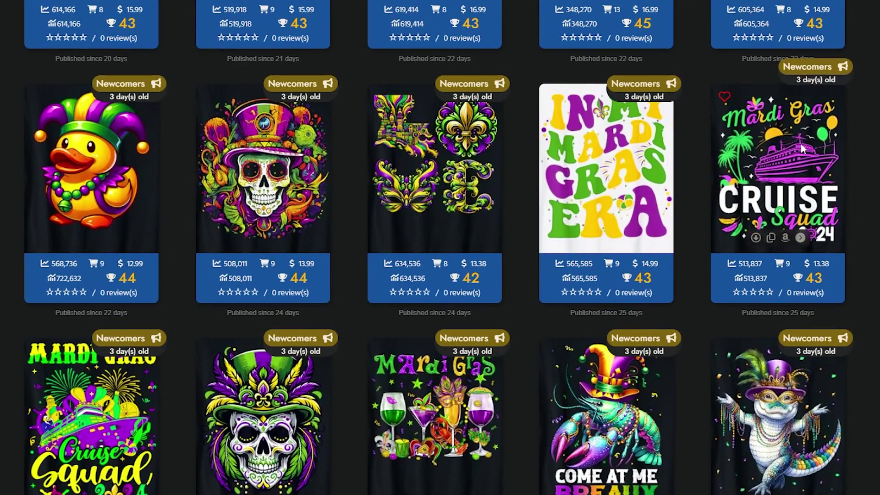
pyautogui.scroll(10, 801, 148)
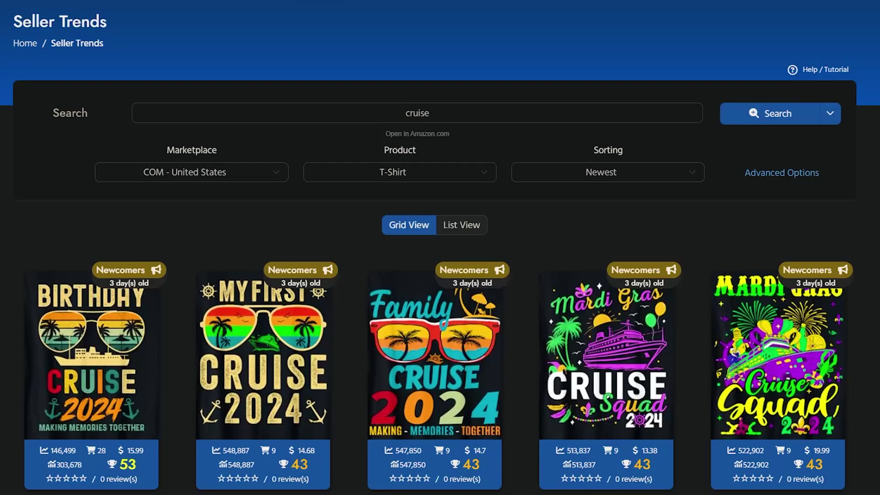
# Examine the newest cruise newcomers, comparing the birthday, first cruise, family and Mardi Gras designs by sales rank and publication age.
pyautogui.scroll(-2, 392, 375)
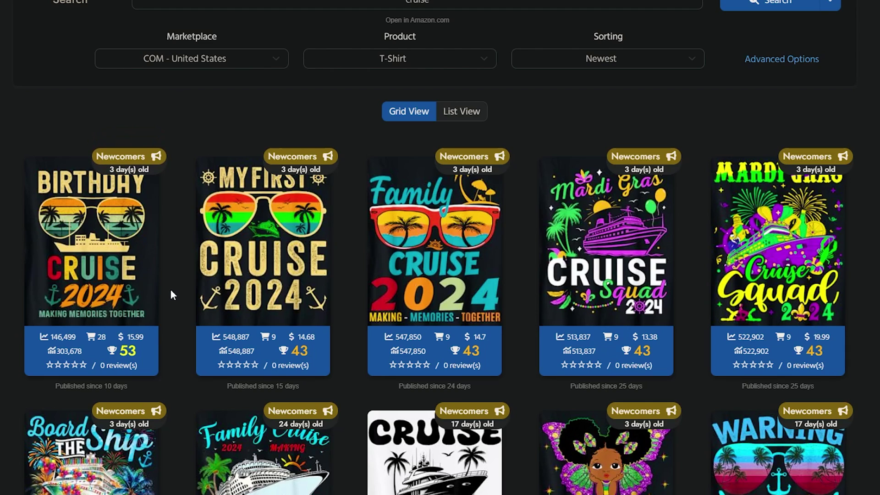
pyautogui.scroll(-1, 81, 297)
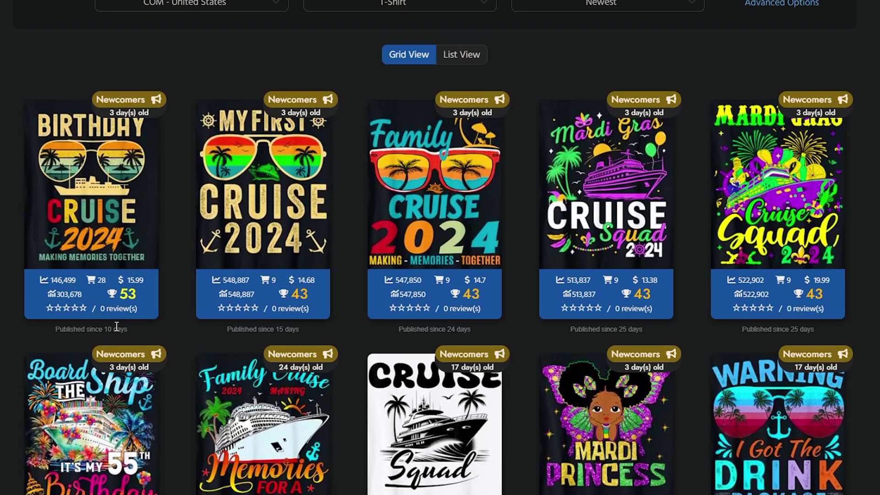
pyautogui.moveTo(307, 183)
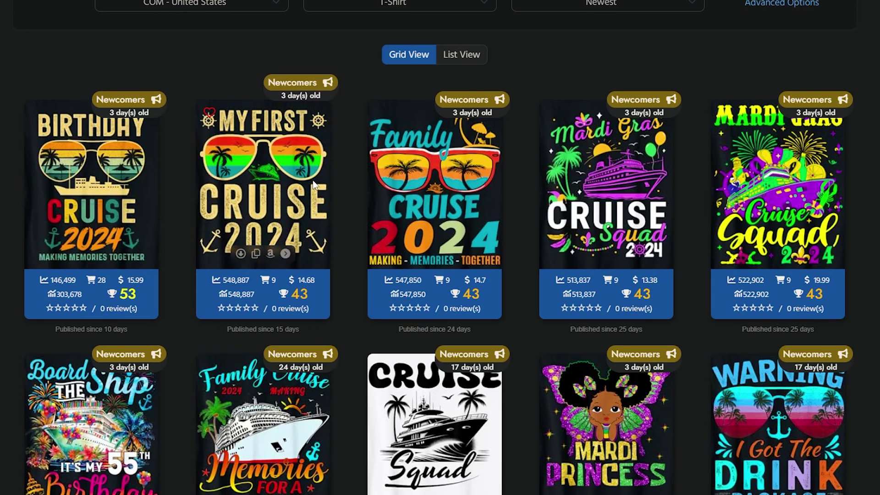
pyautogui.scroll(-3, 696, 284)
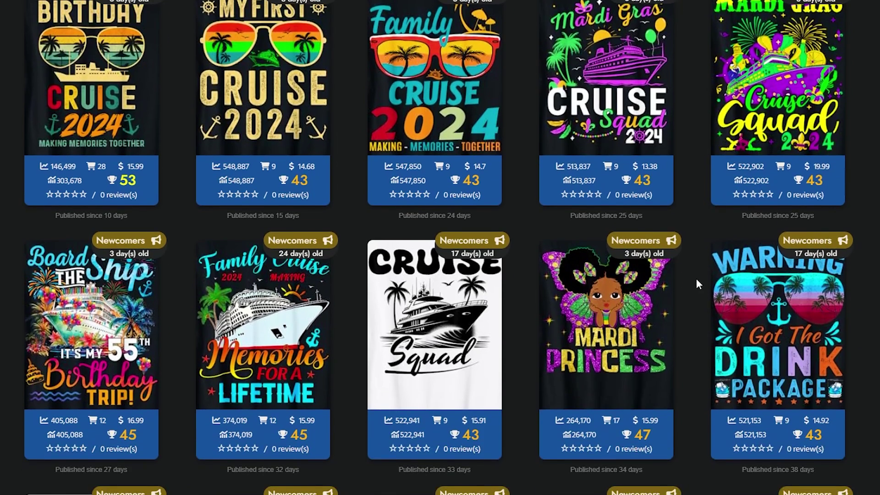
pyautogui.scroll(-3, 696, 279)
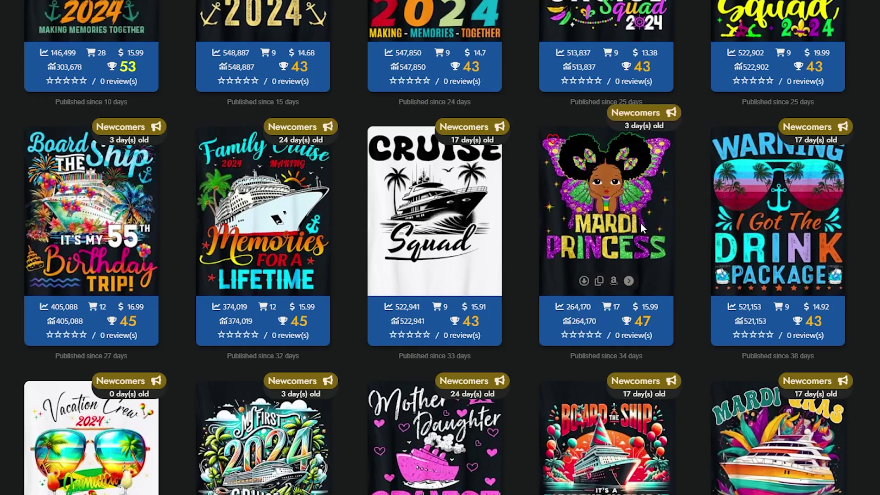
pyautogui.scroll(5, 696, 266)
pyautogui.scroll(4, 696, 272)
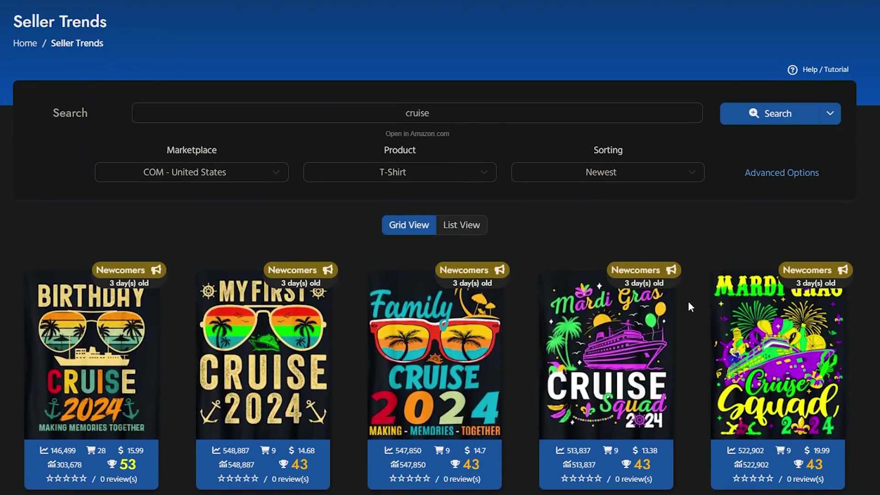
pyautogui.scroll(-7, 678, 353)
pyautogui.scroll(1, 688, 359)
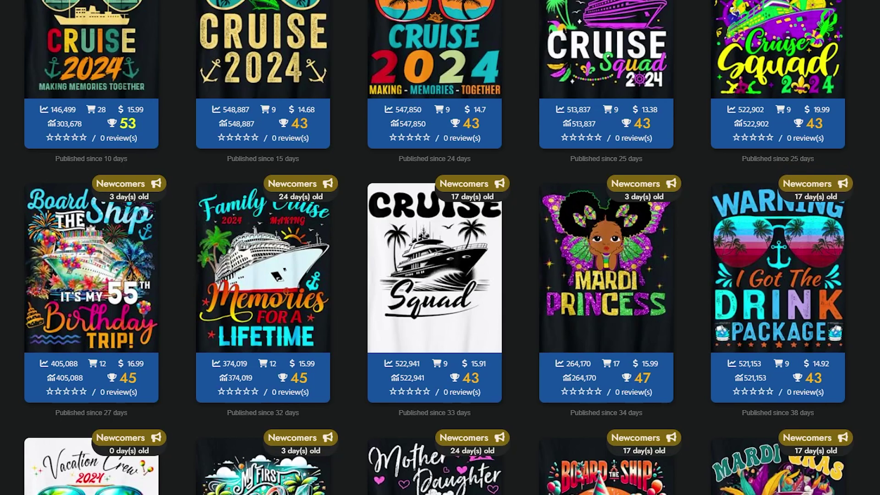
# Examine the older cruise newcomers for sub-niches such as mother-daughter, mother-son, Valentine's Day, birthday and destination cruises.
pyautogui.scroll(-6, 830, 377)
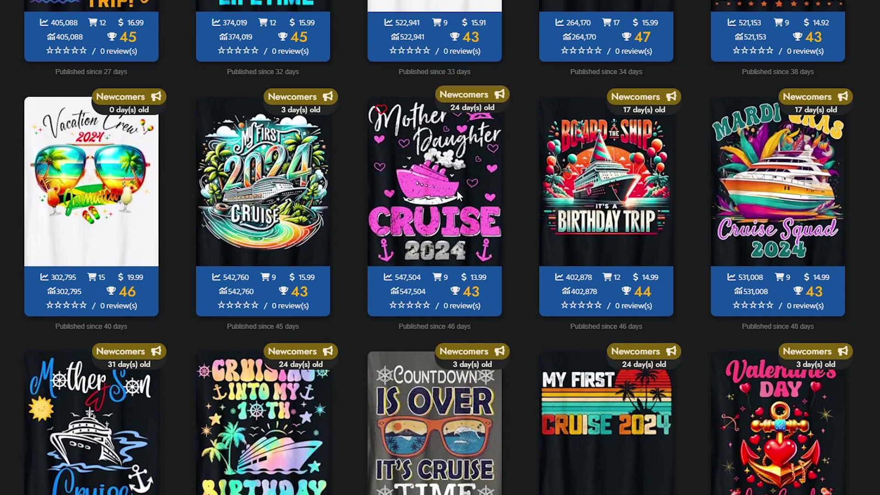
pyautogui.moveTo(444, 186)
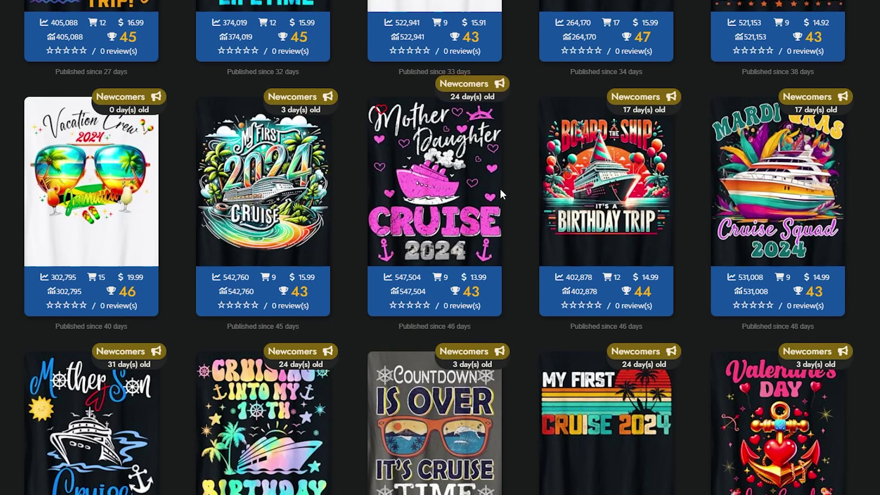
pyautogui.scroll(-3, 503, 187)
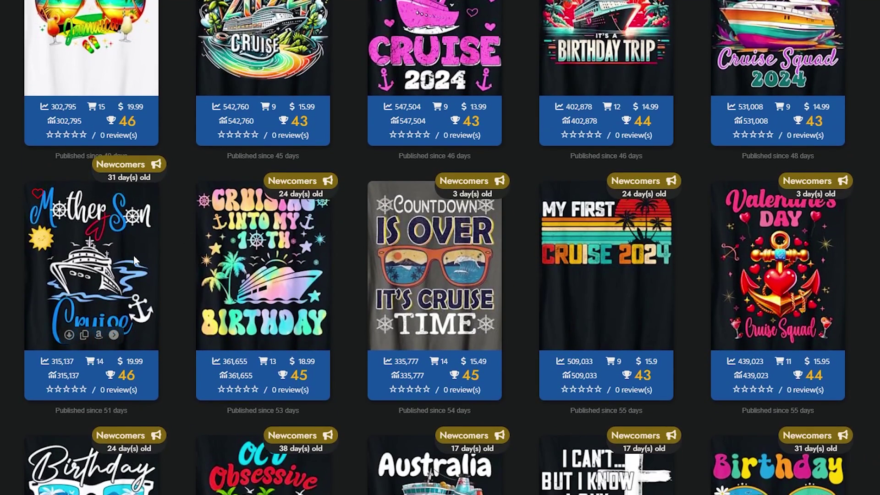
pyautogui.moveTo(642, 273)
pyautogui.scroll(1, 604, 275)
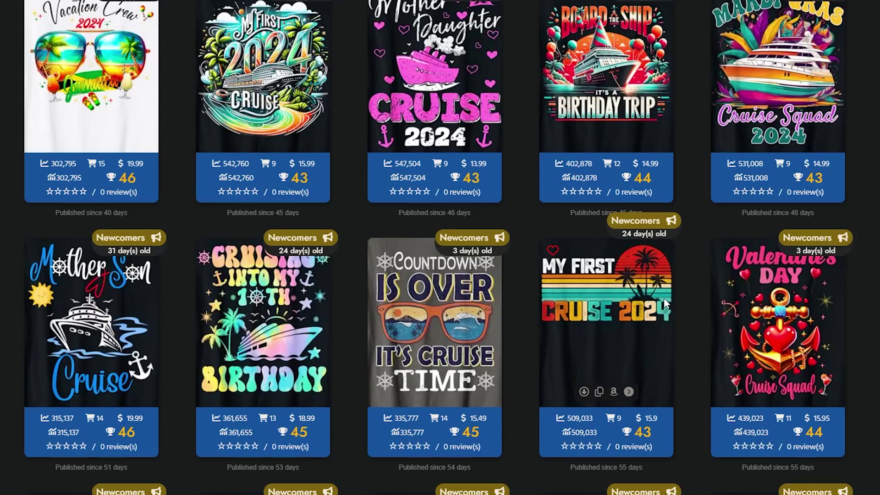
pyautogui.scroll(-4, 664, 298)
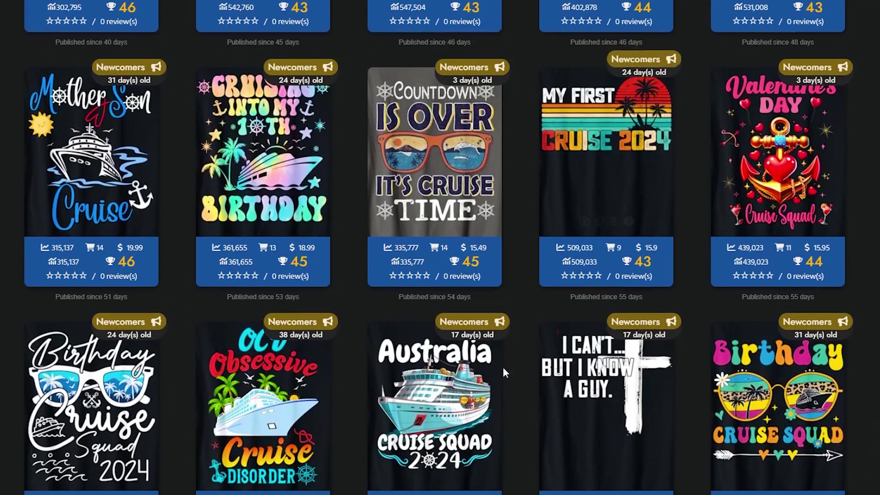
pyautogui.scroll(-1, 441, 321)
pyautogui.scroll(-1, 377, 300)
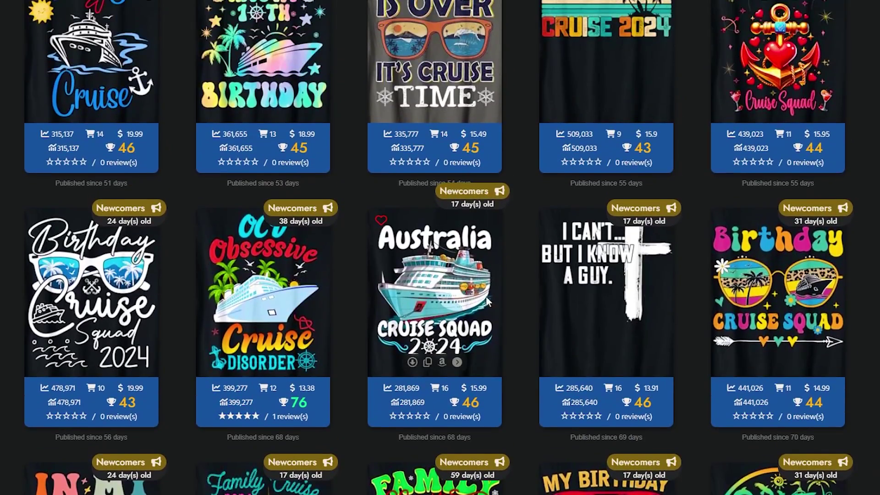
pyautogui.scroll(-1, 497, 328)
pyautogui.scroll(-5, 480, 264)
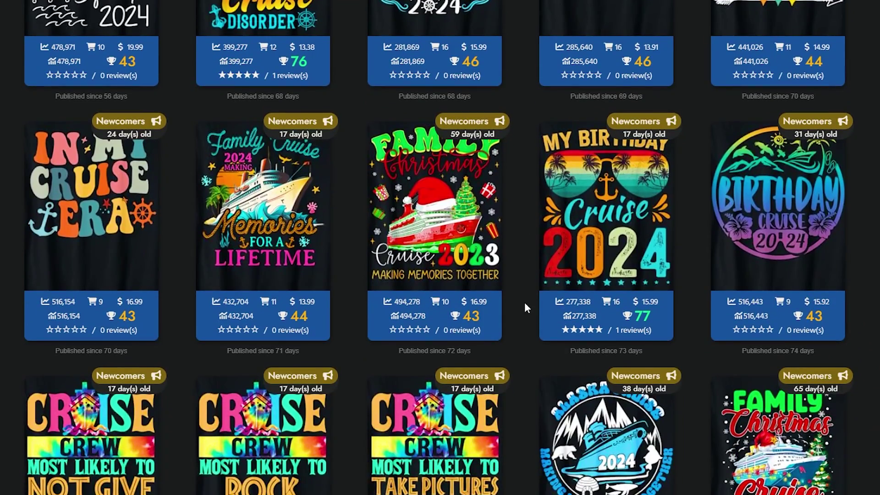
pyautogui.scroll(-6, 524, 301)
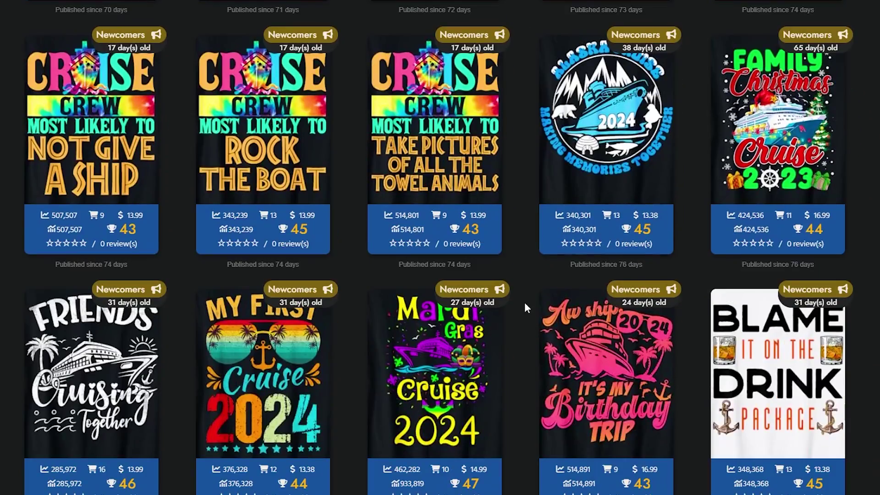
pyautogui.scroll(-6, 525, 307)
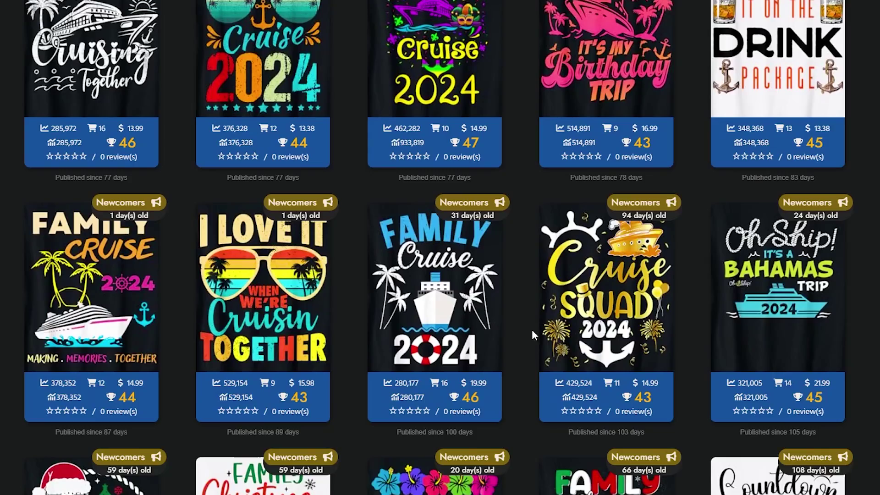
pyautogui.scroll(20, 531, 329)
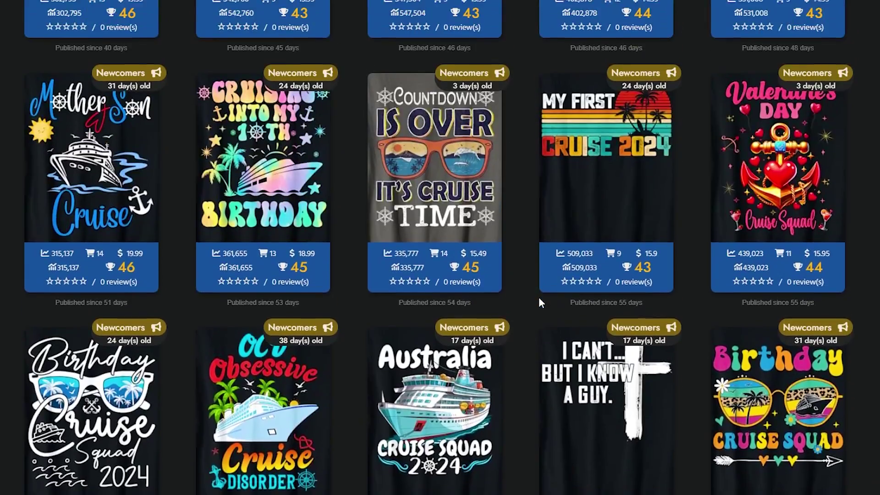
pyautogui.scroll(4, 540, 299)
pyautogui.scroll(4, 542, 304)
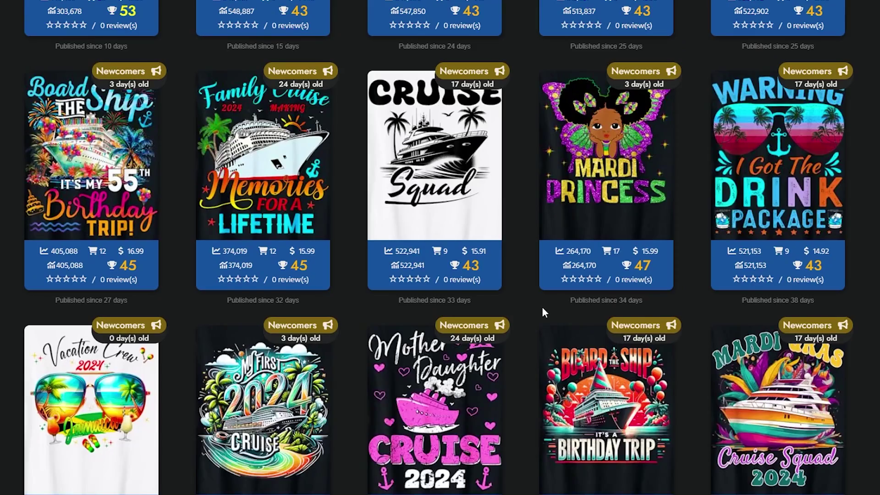
pyautogui.scroll(3, 541, 307)
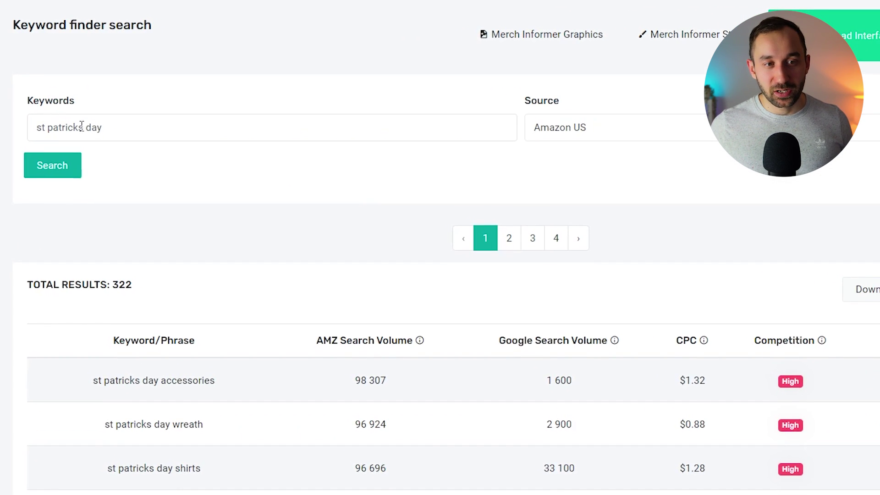
# In Merch Informer's keyword finder, examine the "st patricks day" keywords by Amazon and Google search volume, CPC and competition.
pyautogui.scroll(-1, 133, 216)
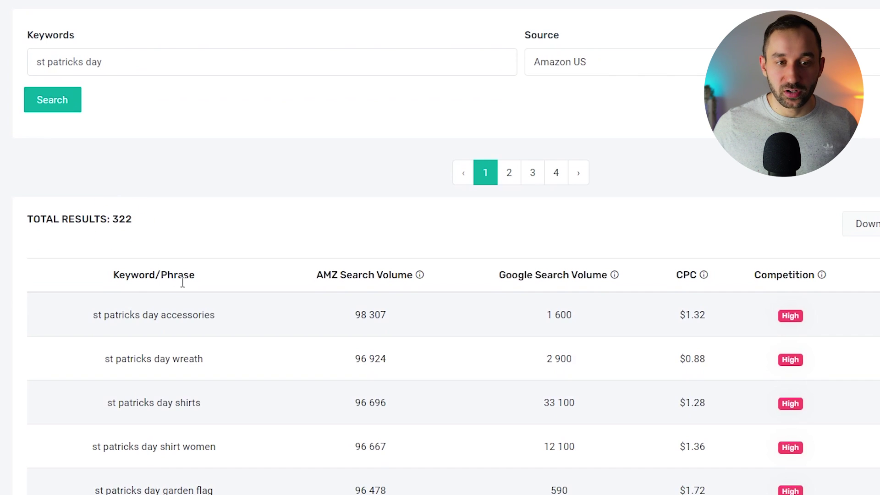
pyautogui.scroll(-2, 153, 197)
pyautogui.scroll(3, 179, 314)
pyautogui.scroll(-3, 172, 300)
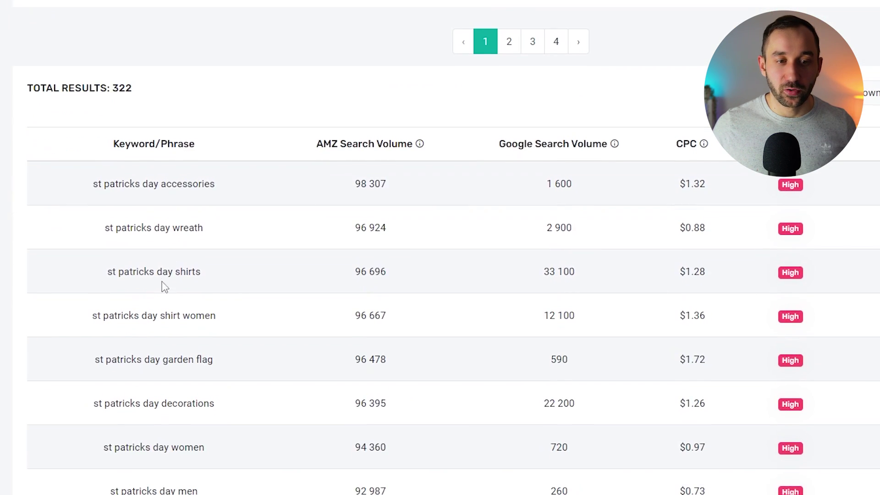
pyautogui.scroll(1, 133, 197)
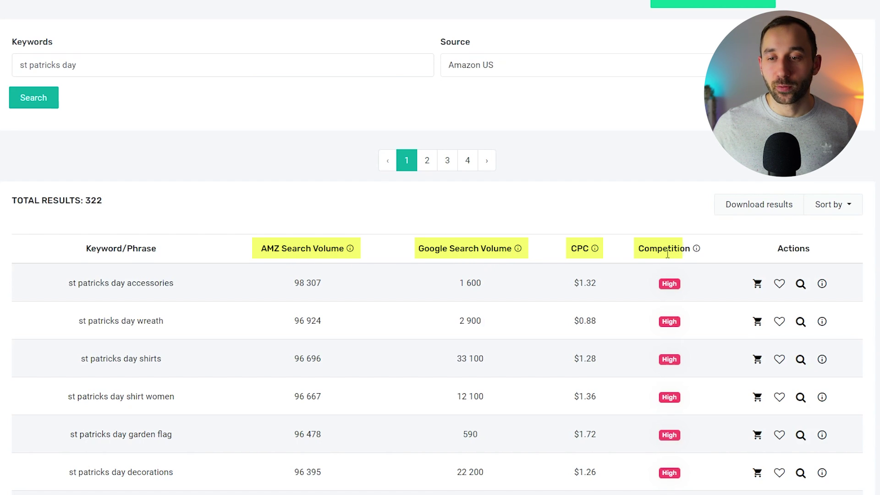
pyautogui.scroll(-5, 671, 235)
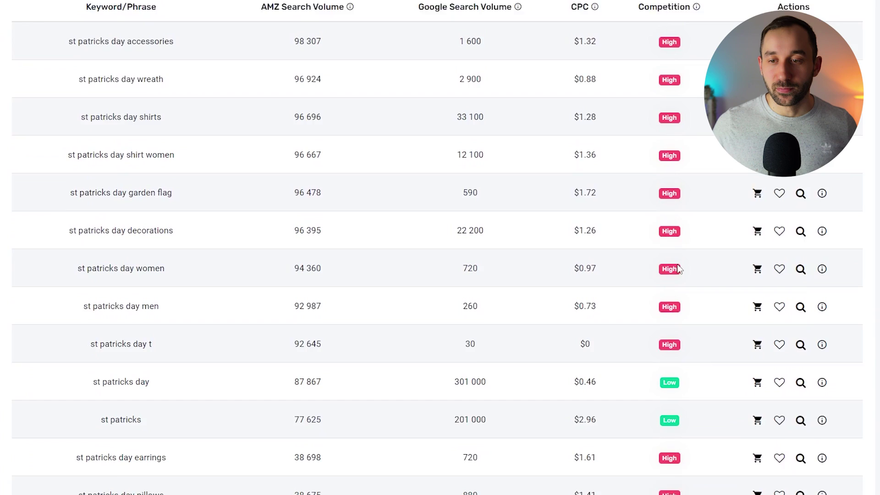
# Review the sort options available for the "st patricks day" keyword results, keeping the current order.
pyautogui.scroll(-3, 679, 270)
pyautogui.scroll(8, 657, 301)
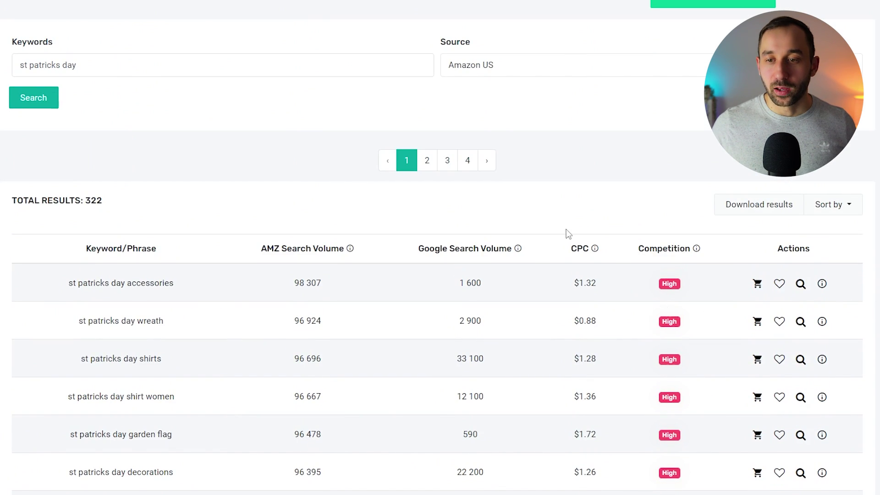
pyautogui.click(845, 207)
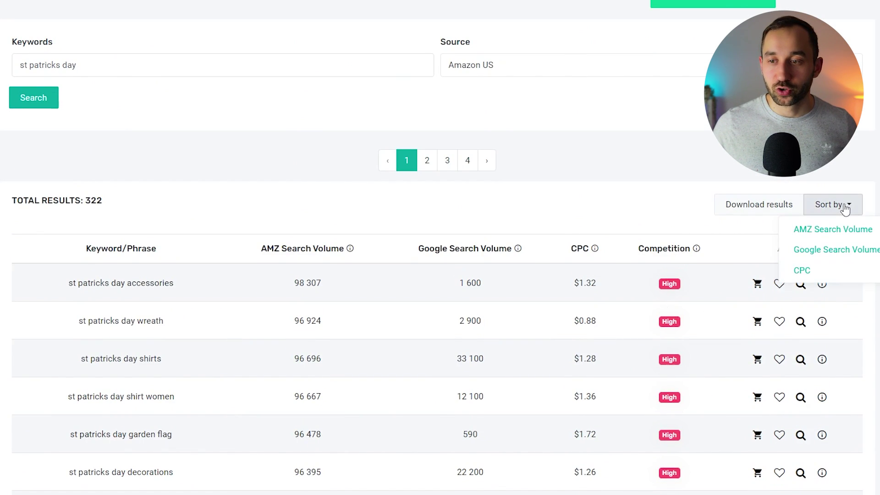
pyautogui.click(616, 194)
pyautogui.scroll(-2, 617, 194)
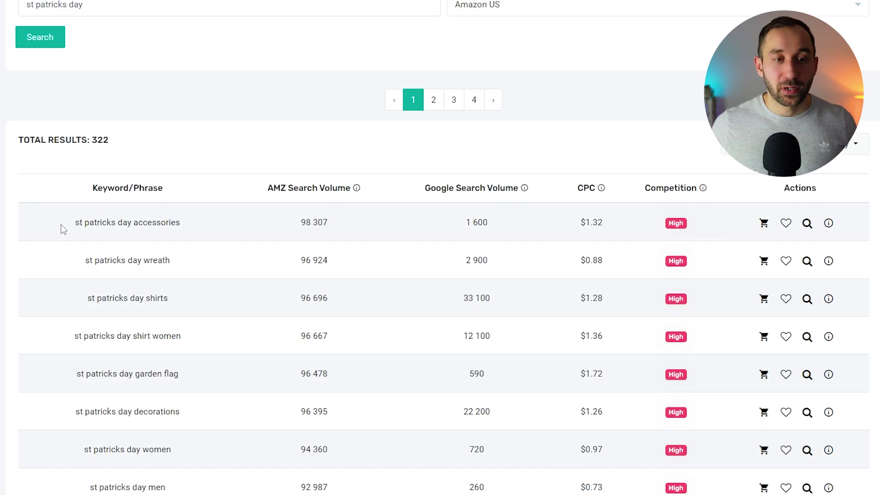
pyautogui.scroll(-1, 87, 301)
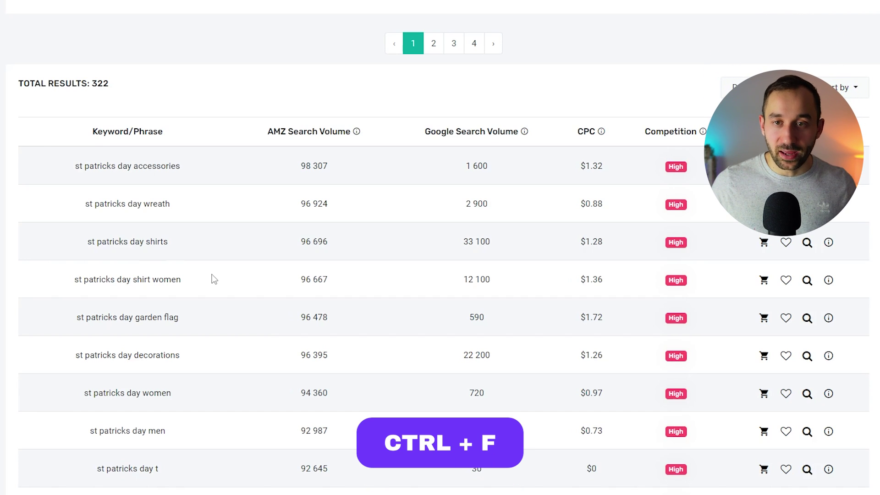
# Find "shirt" within the keyword results and go through the matches as far as "happy st patricks day shirt" and its neighbours.
pyautogui.hotkey('ctrl', 'f')
pyautogui.write('shirt')
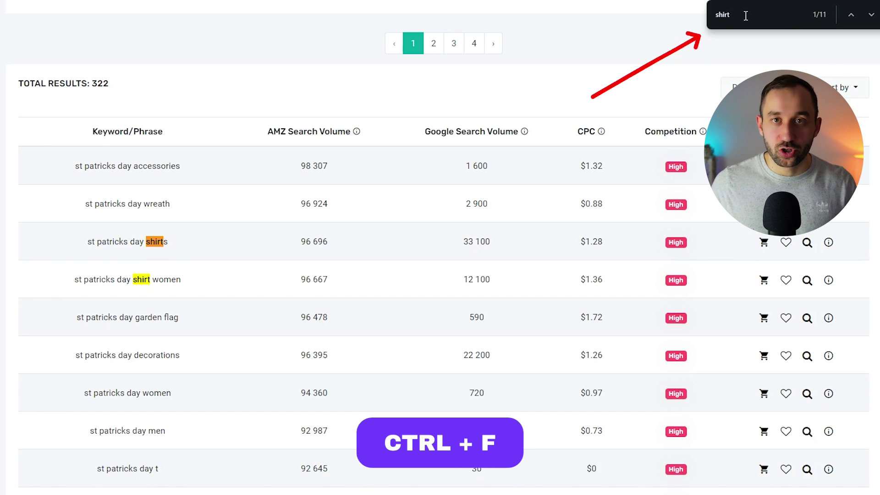
pyautogui.press('Return')
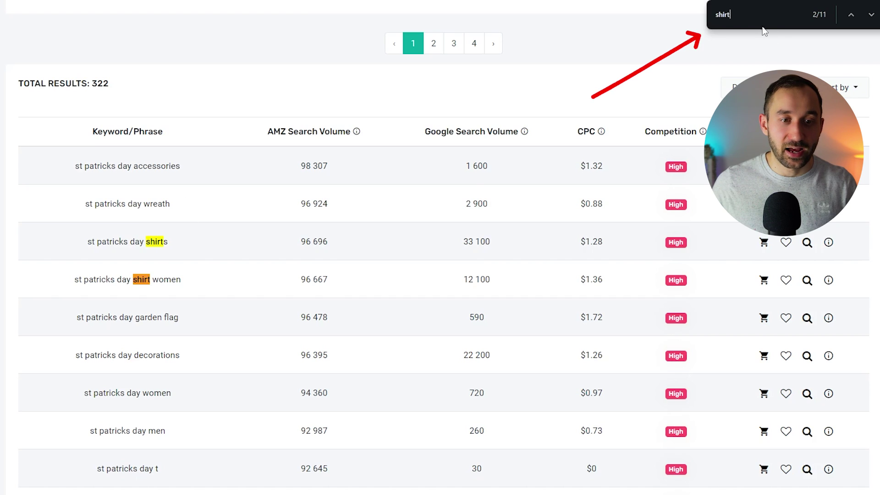
pyautogui.press('Return')
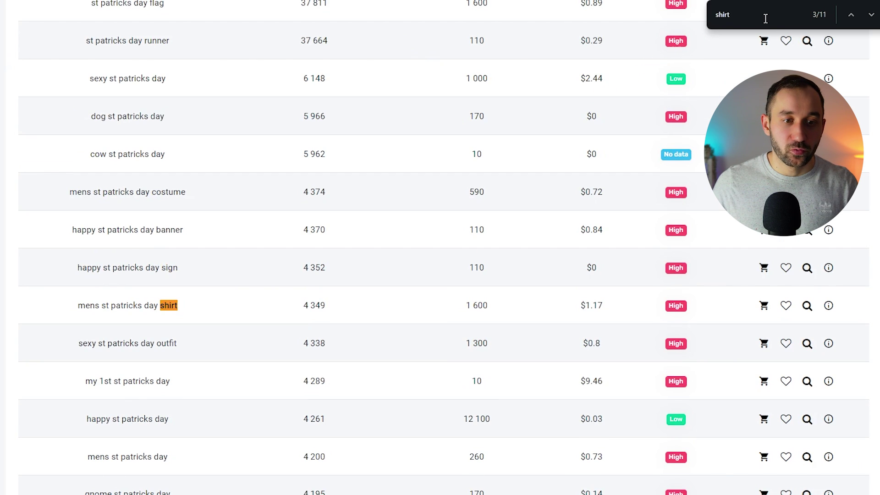
pyautogui.press('Return')
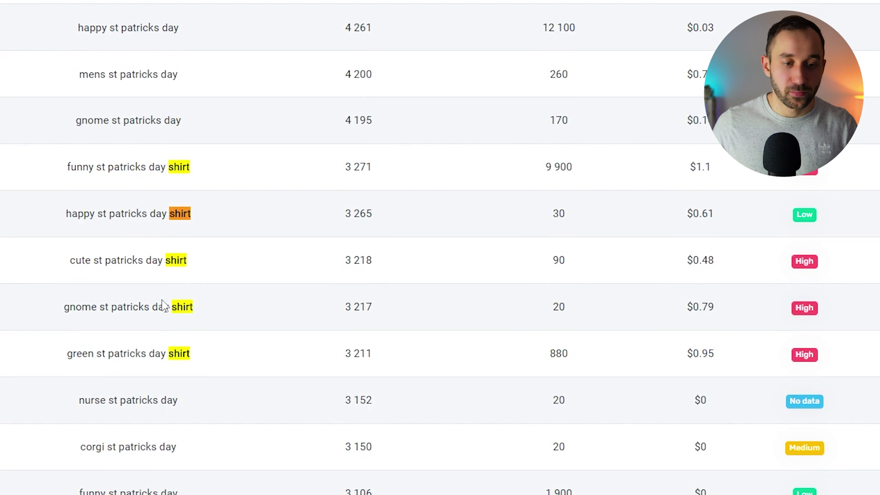
pyautogui.scroll(-2, 163, 306)
pyautogui.scroll(-2, 170, 249)
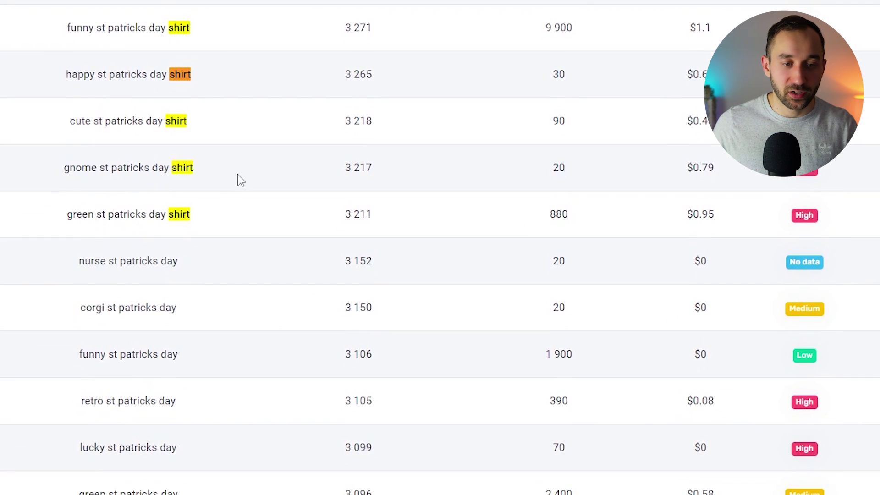
# Go through the further "shirt" matches to the "disney st patricks day shirt" and "italian st patricks day shirt" keywords.
pyautogui.press('Return')
pyautogui.press('Return')
pyautogui.press('Return')
pyautogui.press('Return')
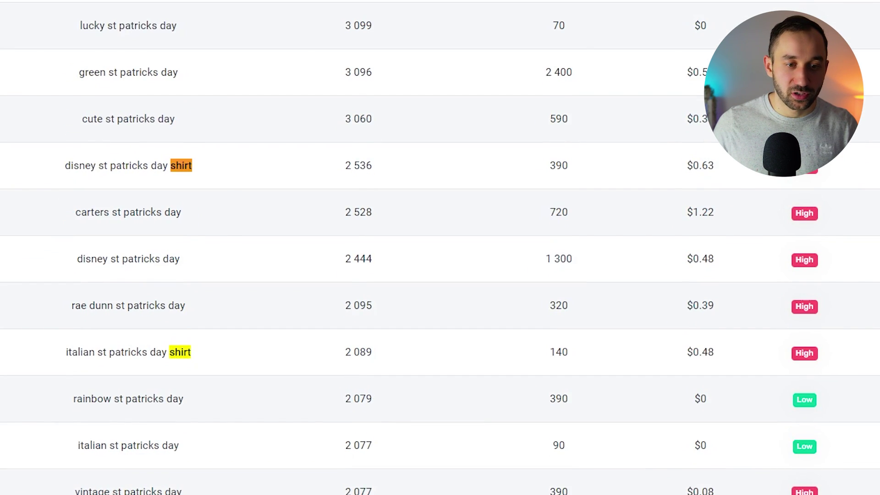
pyautogui.scroll(-2, 110, 299)
pyautogui.press('Return')
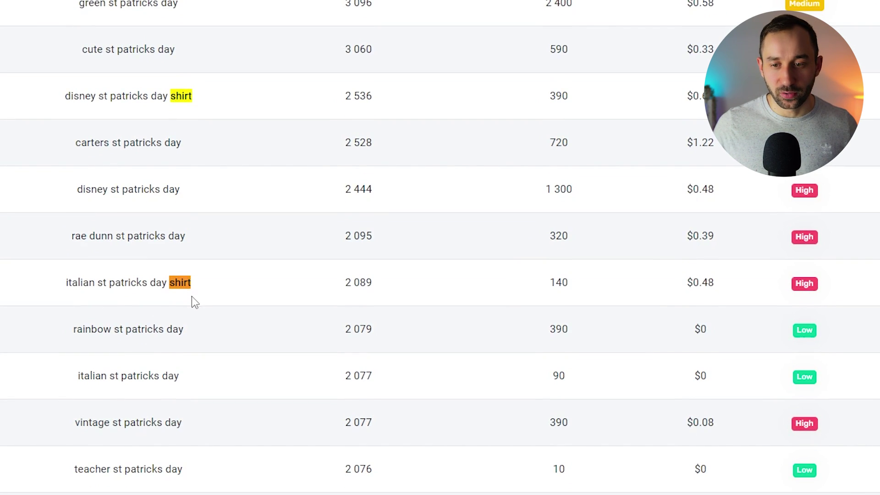
pyautogui.scroll(-2, 796, 235)
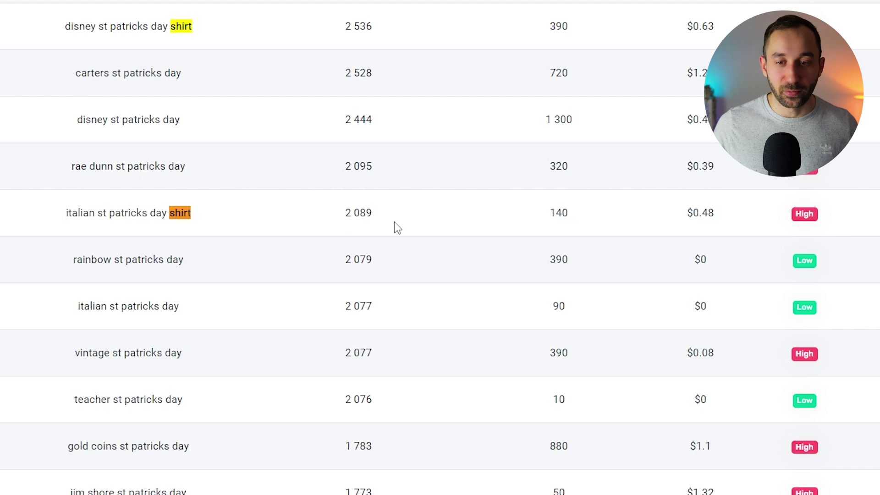
# Copy the keyword "italian st patricks day shirt" and search Amazon for it.
pyautogui.moveTo(64, 217); pyautogui.dragTo(278, 216)
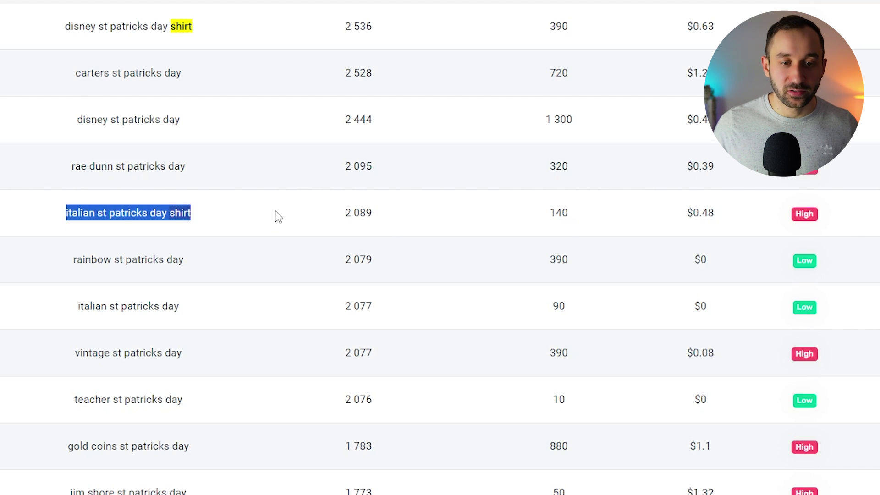
pyautogui.hotkey('ctrl', 'c')
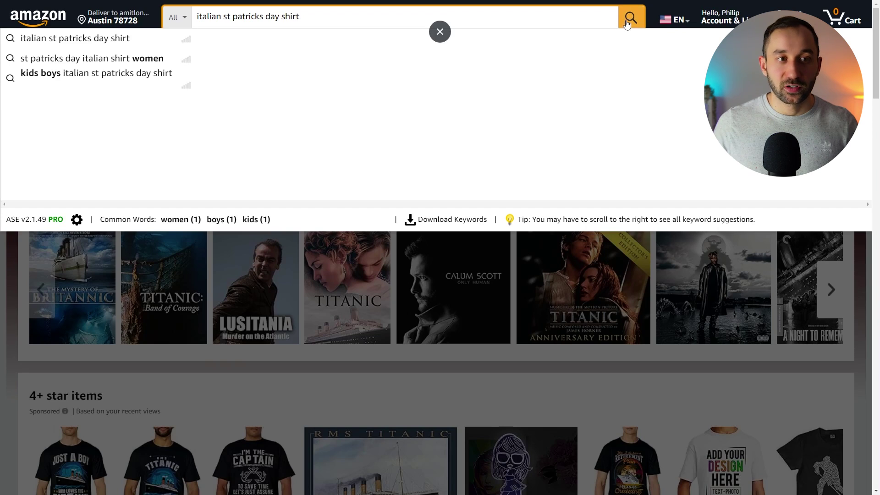
pyautogui.click(627, 21)
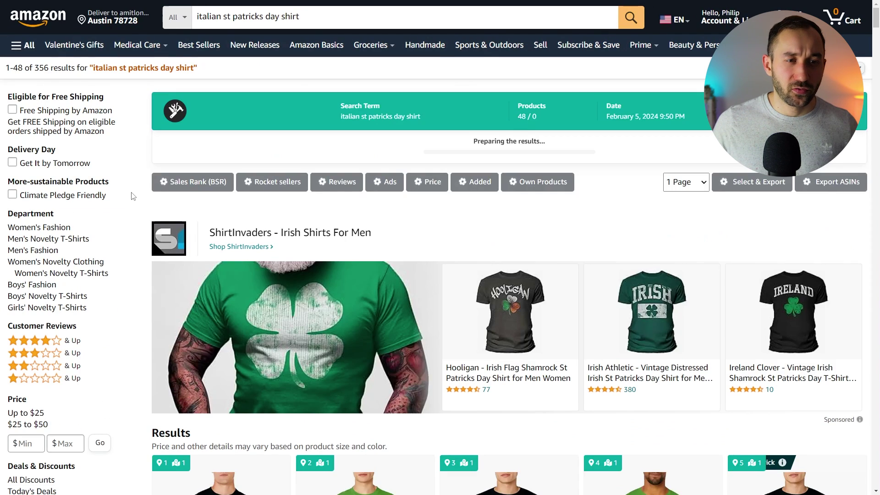
# Examine the Italian St Patrick's Day shirt results, comparing designs, reviews, prices and sales ranks.
pyautogui.scroll(-8, 304, 251)
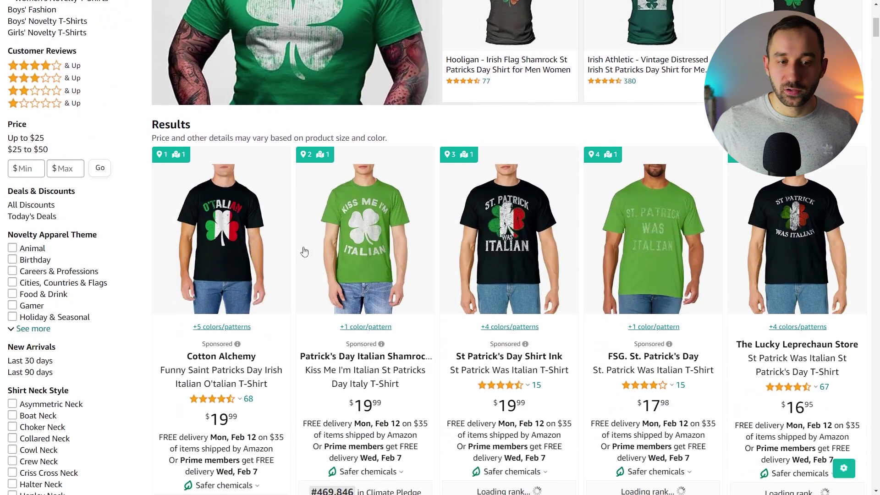
pyautogui.scroll(1, 124, 358)
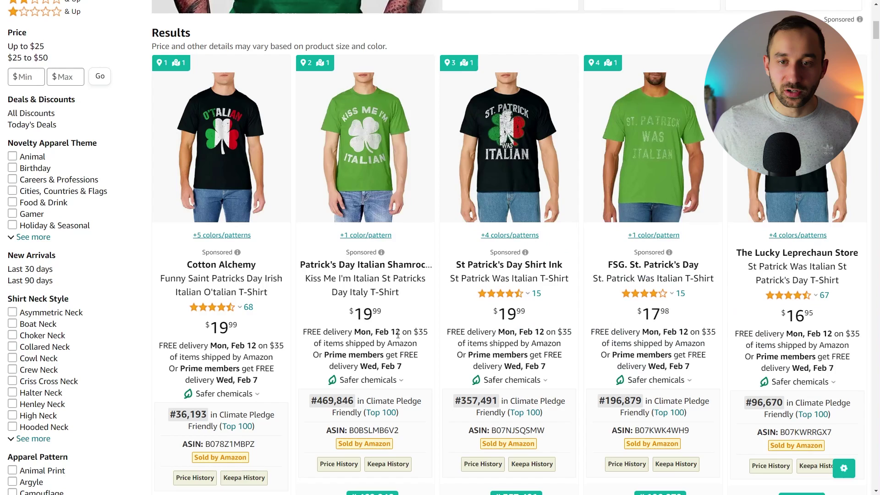
pyautogui.scroll(-2, 427, 350)
pyautogui.scroll(-1, 493, 305)
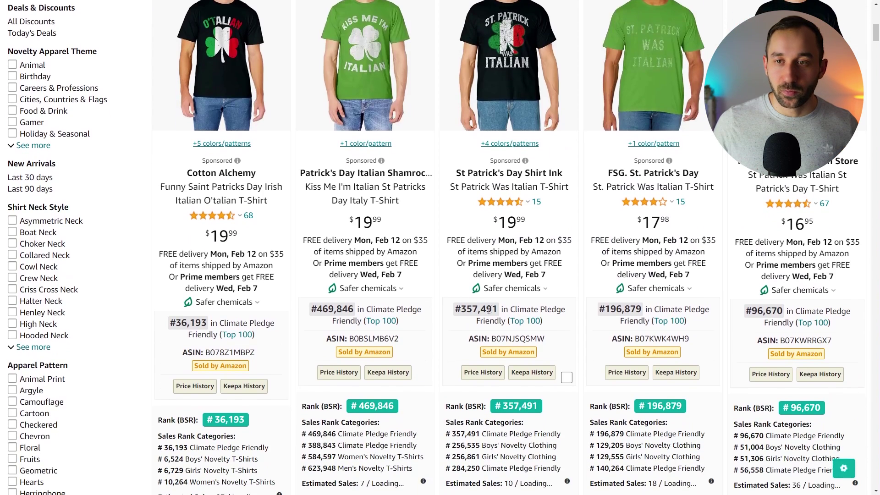
pyautogui.scroll(-10, 477, 319)
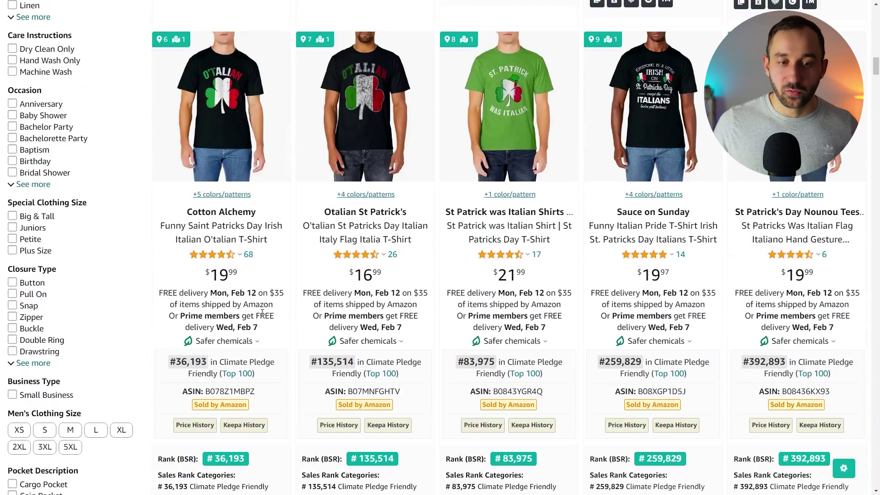
pyautogui.scroll(-15, 374, 326)
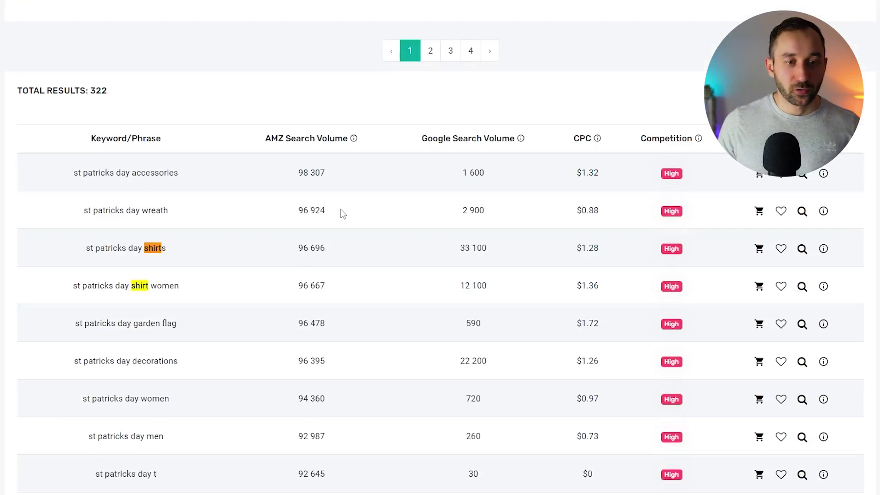
# Return to the keyword finder and examine the lower-volume St Patrick's Day keywords around "st patricks day newborn outfit".
pyautogui.scroll(-20, 338, 210)
pyautogui.scroll(-15, 345, 320)
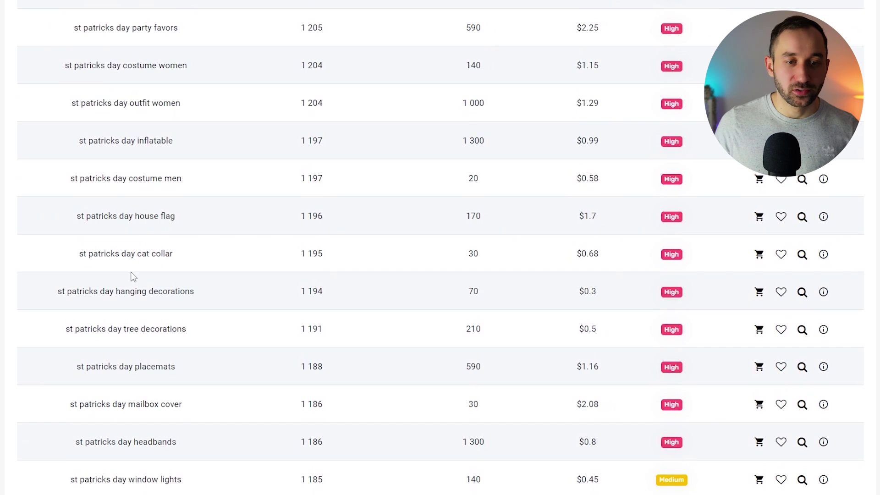
pyautogui.scroll(3, 131, 275)
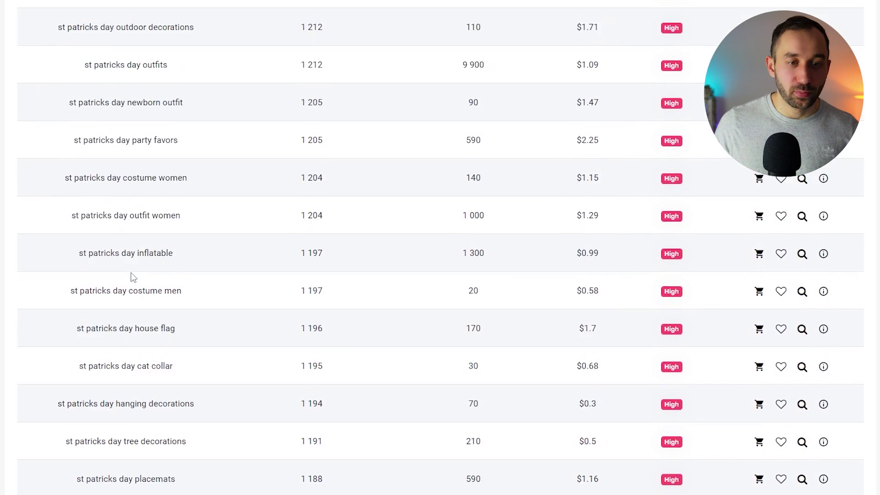
pyautogui.scroll(2, 131, 278)
pyautogui.scroll(1, 131, 276)
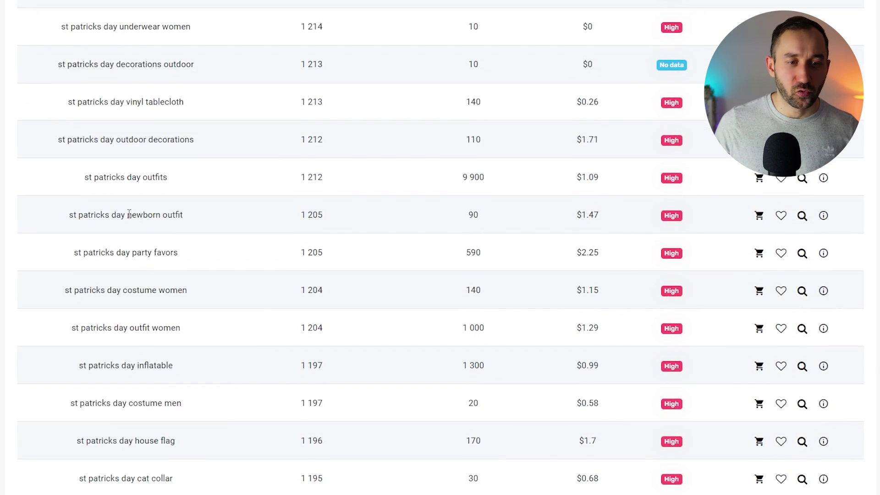
pyautogui.click(209, 217)
pyautogui.scroll(2, 144, 284)
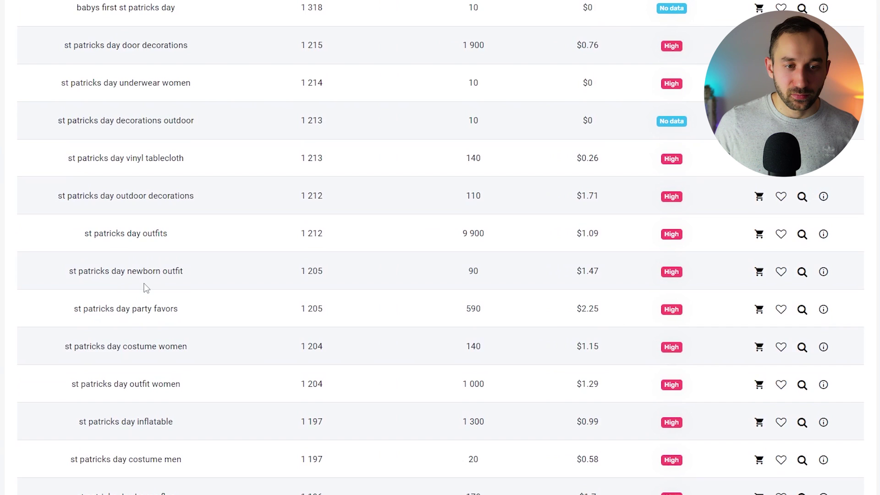
# Examine audience-specific keywords such as "babys first st patricks day" and "christian st patricks day" as possible sub-niches.
pyautogui.scroll(1, 144, 288)
pyautogui.scroll(3, 147, 284)
pyautogui.moveTo(75, 232); pyautogui.dragTo(185, 245)
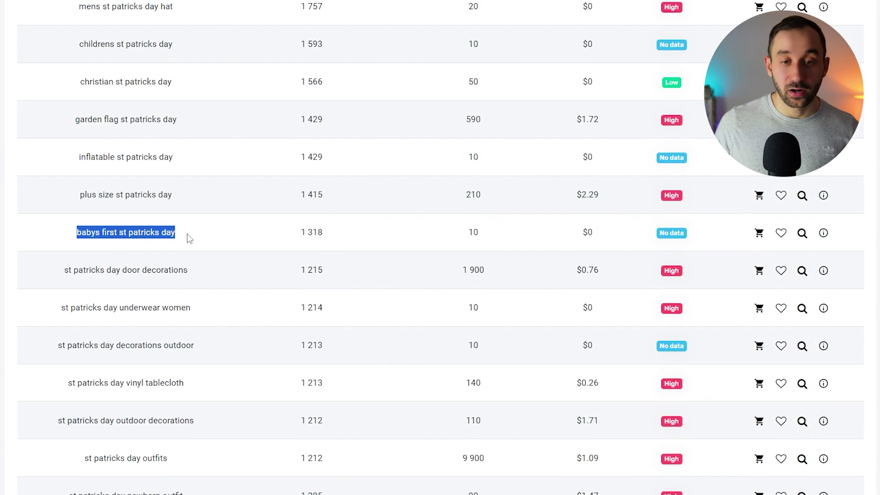
pyautogui.click(188, 236)
pyautogui.scroll(1, 191, 240)
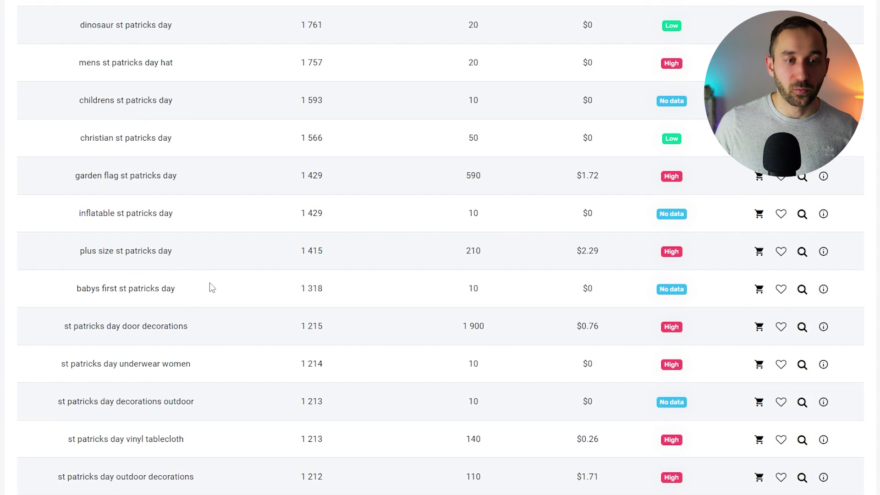
pyautogui.scroll(-9, 209, 287)
pyautogui.scroll(10, 206, 289)
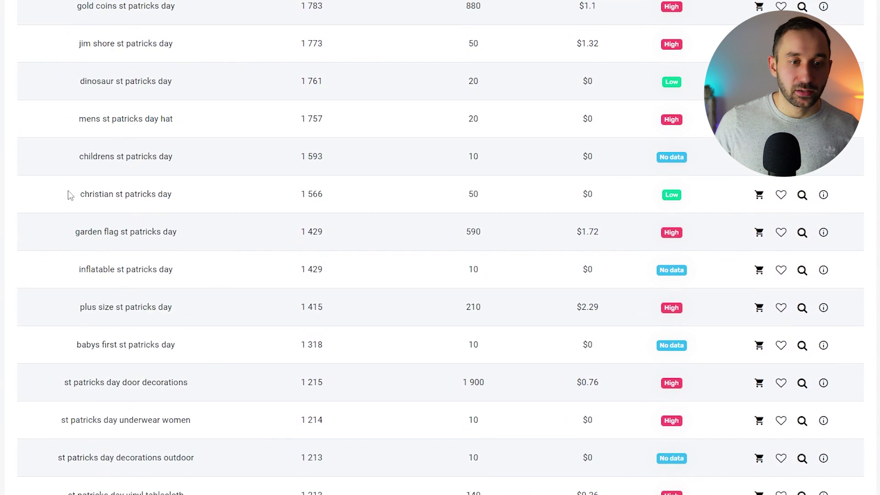
pyautogui.click(202, 204)
pyautogui.scroll(-5, 229, 271)
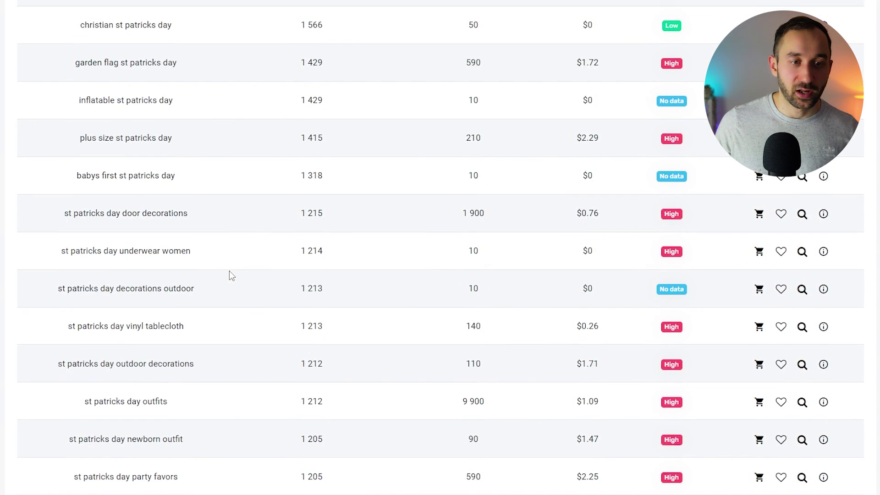
# Examine the last keywords on the page for niche ideas, including "st patricks day unicorn", "st patricks day cookies" and "st patricks day rainbow".
pyautogui.scroll(-14, 229, 271)
pyautogui.moveTo(81, 275); pyautogui.dragTo(189, 283)
pyautogui.scroll(-1, 188, 284)
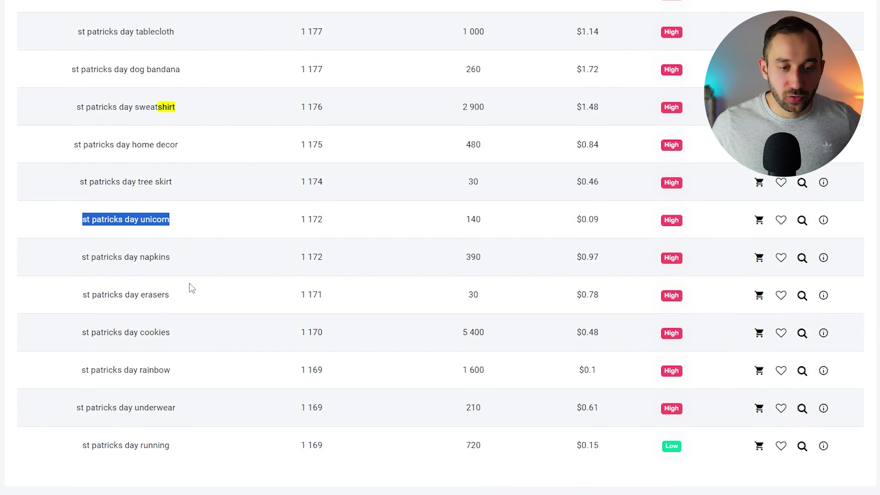
pyautogui.moveTo(82, 335); pyautogui.dragTo(197, 343)
pyautogui.click(107, 384)
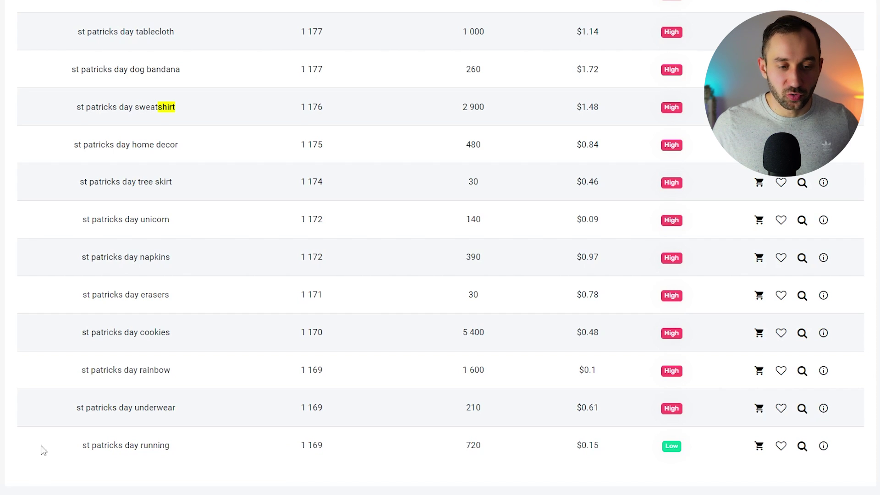
# Search Amazon's Novelty & More department for "st patricks day running" and compare the running shirt designs by reviews and sales rank.
pyautogui.moveTo(66, 454); pyautogui.dragTo(208, 458)
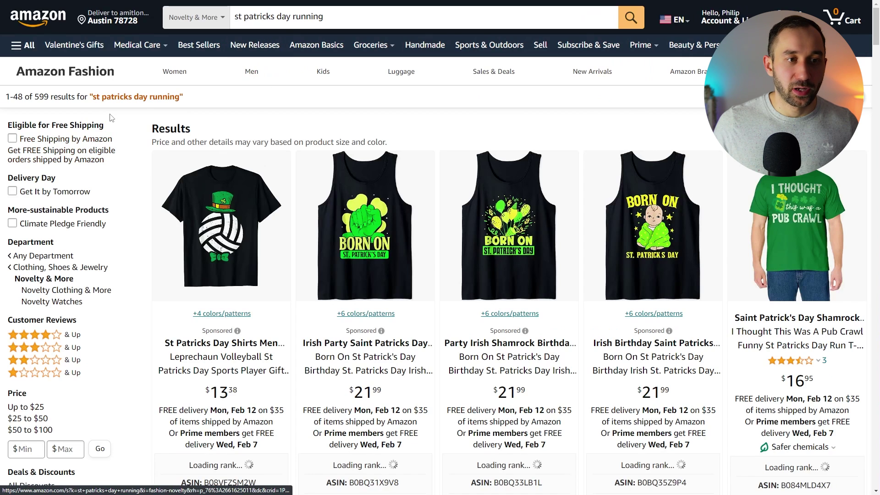
pyautogui.scroll(-4, 131, 298)
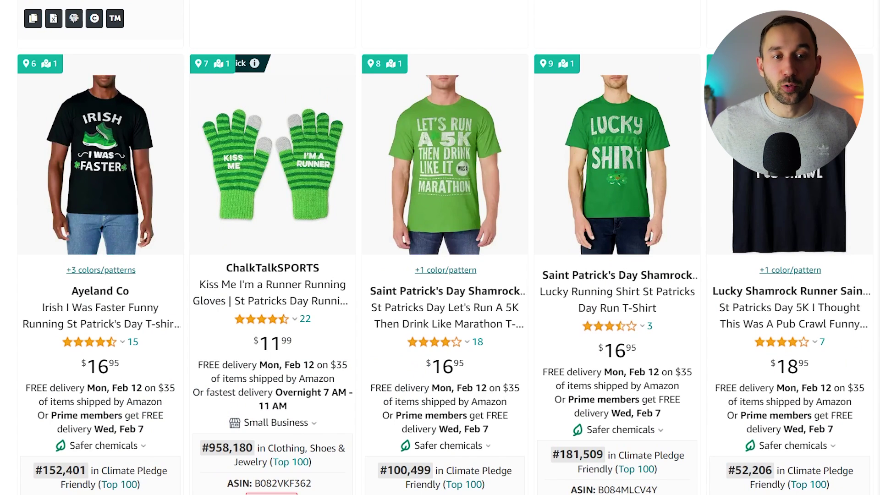
pyautogui.scroll(-5, 18, 247)
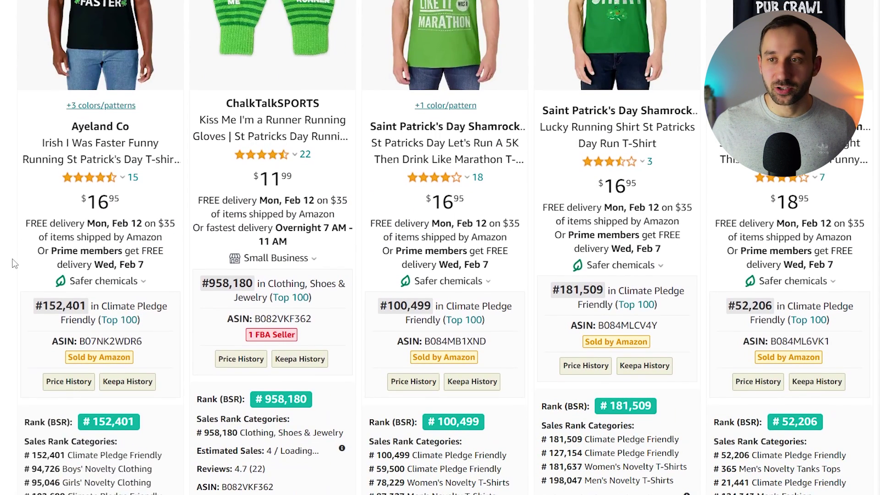
pyautogui.scroll(3, 15, 264)
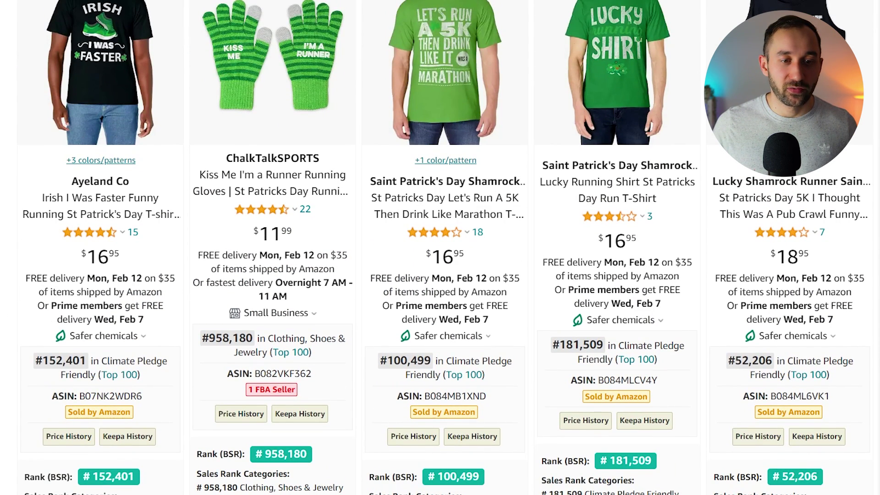
pyautogui.scroll(1, 336, 381)
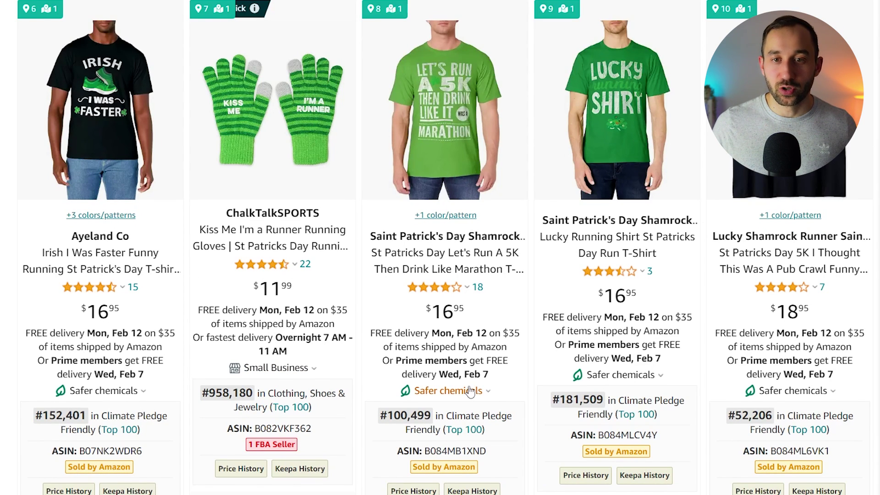
# Compare the reviews and sales ranks of the running shirts around "Let's Run A 5K Then Drink Like It Was A Marathon".
pyautogui.scroll(-1, 471, 391)
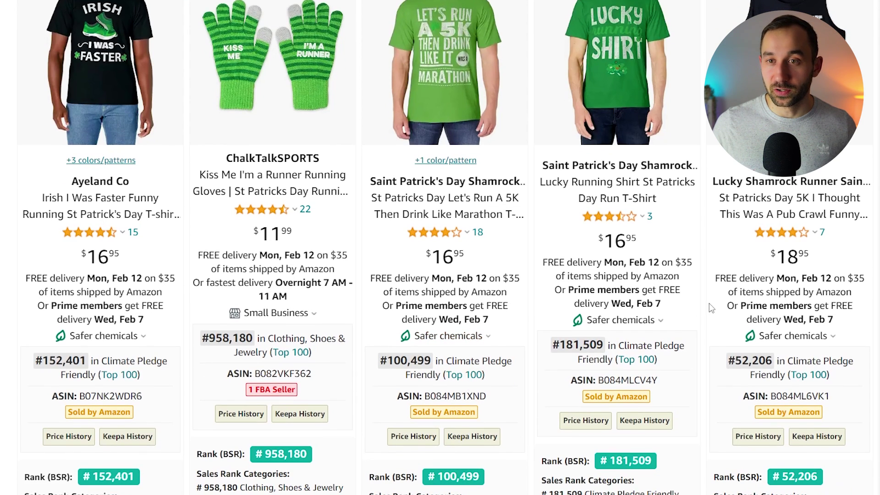
pyautogui.scroll(1, 451, 287)
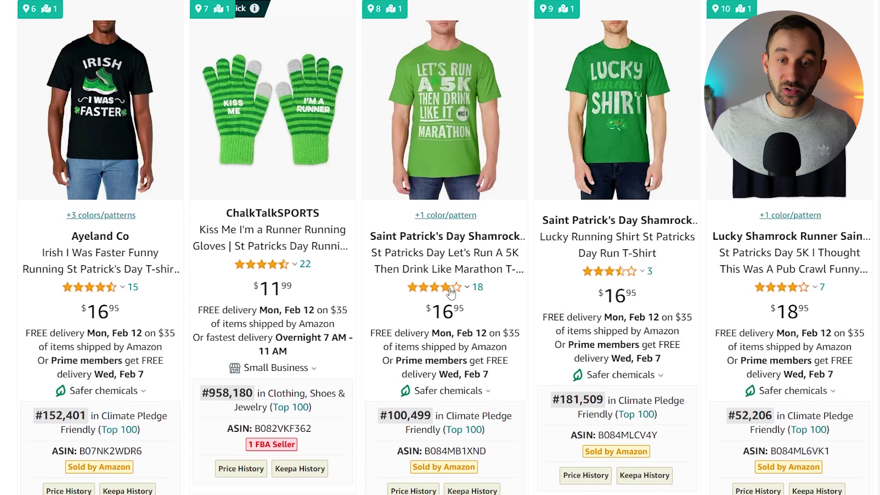
pyautogui.moveTo(451, 292)
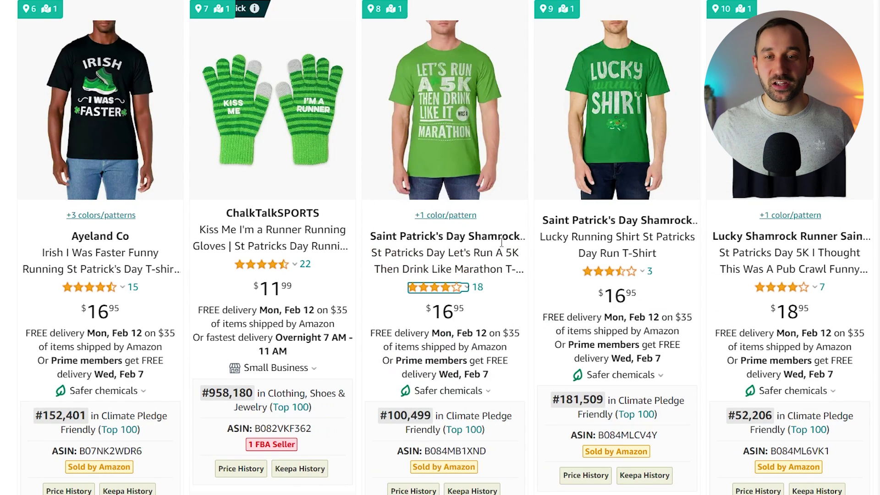
pyautogui.scroll(-3, 401, 314)
pyautogui.scroll(4, 619, 353)
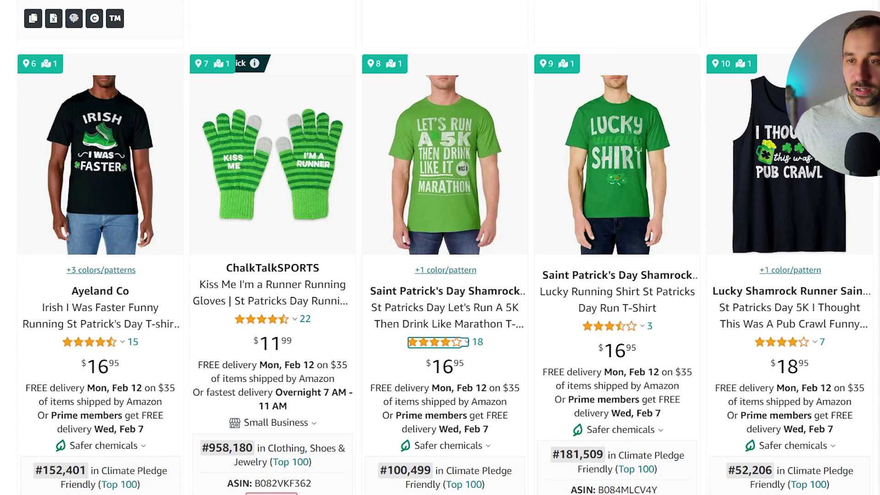
pyautogui.scroll(1, 674, 353)
pyautogui.scroll(1, 440, 247)
pyautogui.scroll(-2, 440, 247)
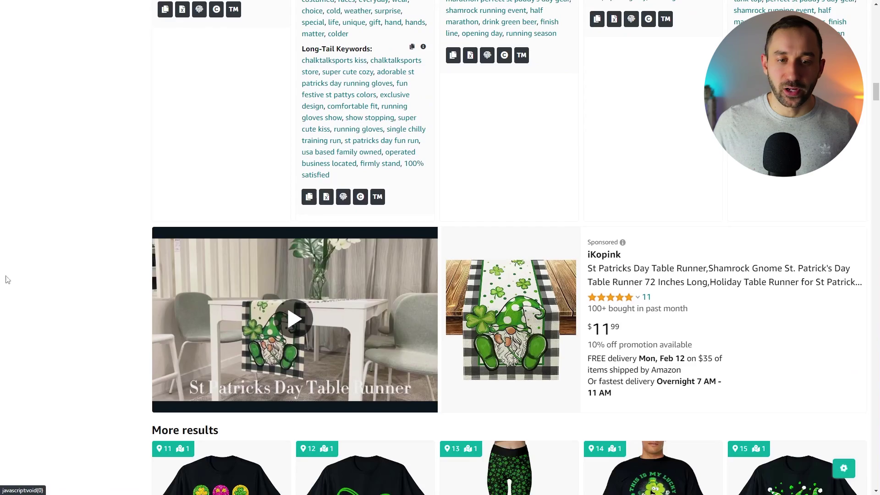
# Examine the designs under More results, including the "Running Team" and "Running With My Gnomies" shirts, for relevance and sales rank.
pyautogui.scroll(-5, 89, 302)
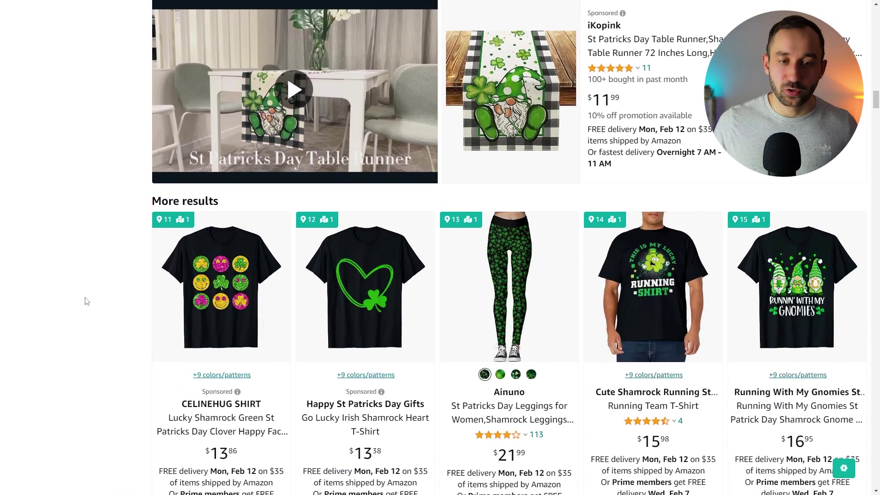
pyautogui.scroll(-2, 87, 301)
pyautogui.scroll(-12, 87, 301)
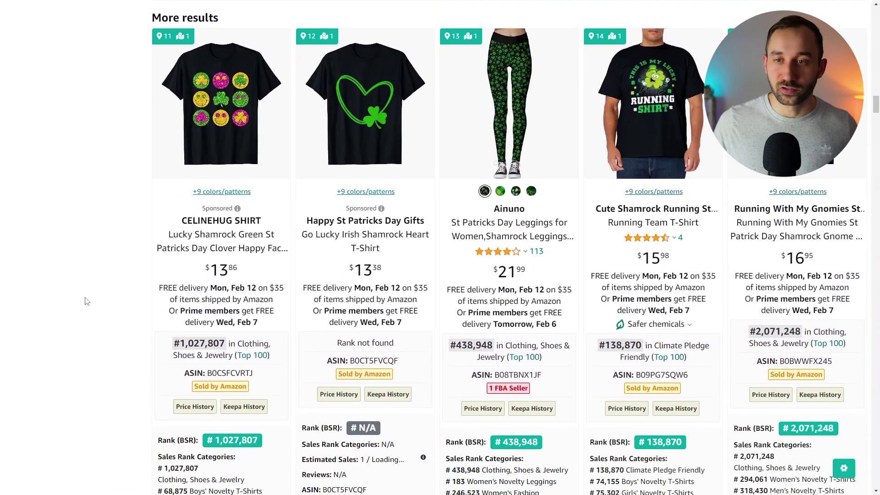
pyautogui.scroll(-5, 89, 302)
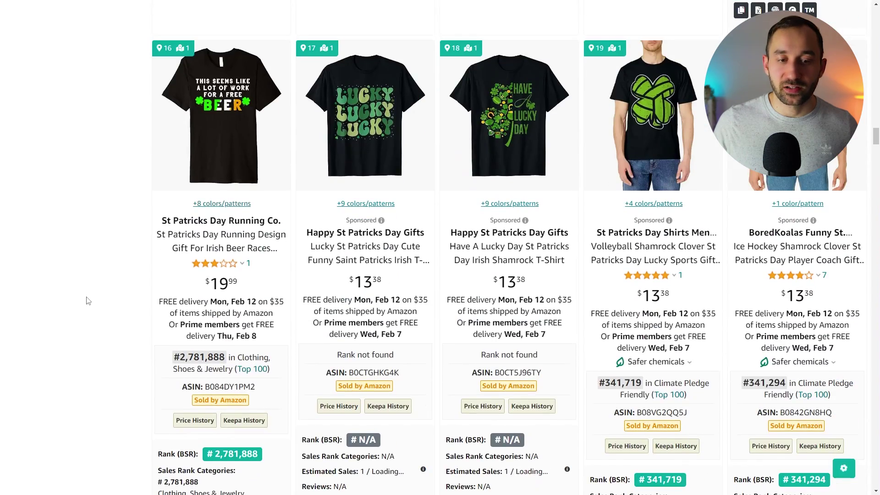
pyautogui.scroll(-12, 90, 302)
pyautogui.scroll(-2, 90, 304)
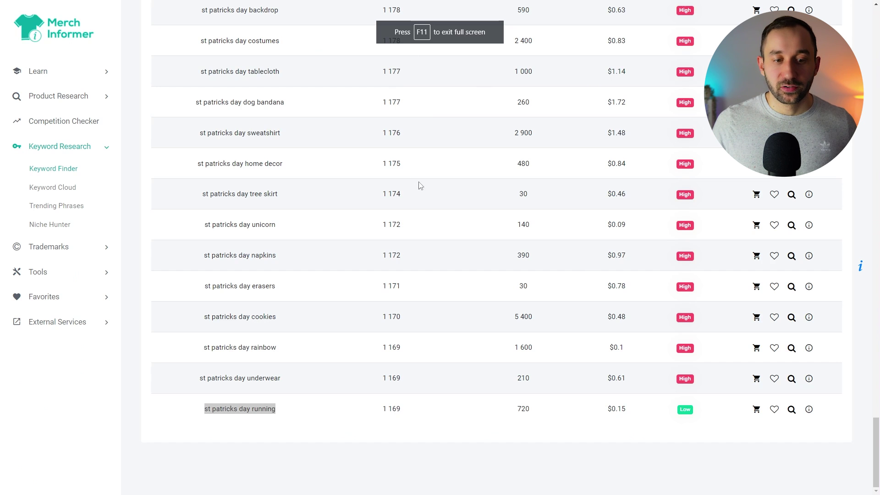
# Return to the Merch Informer keyword finder, open page 2 of the "st patricks day" results and examine its keywords for sub-niches.
pyautogui.moveTo(878, 462); pyautogui.dragTo(879, 40)
pyautogui.click(488, 172)
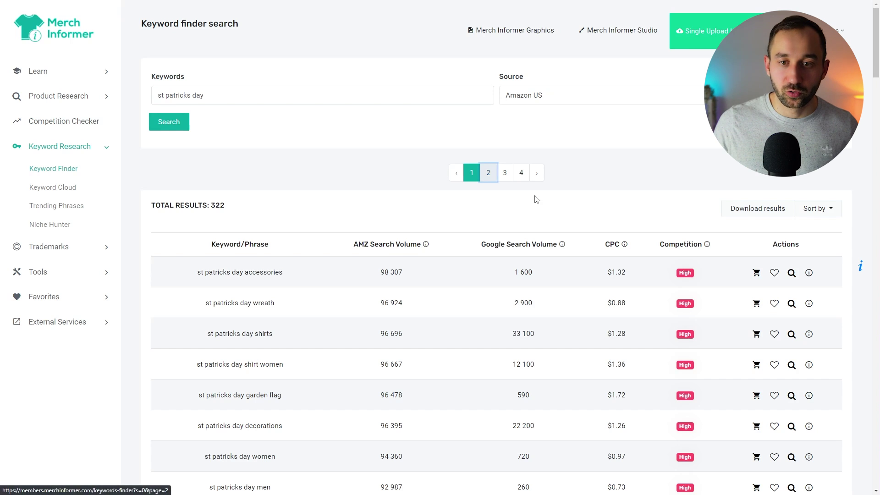
pyautogui.scroll(-4, 442, 285)
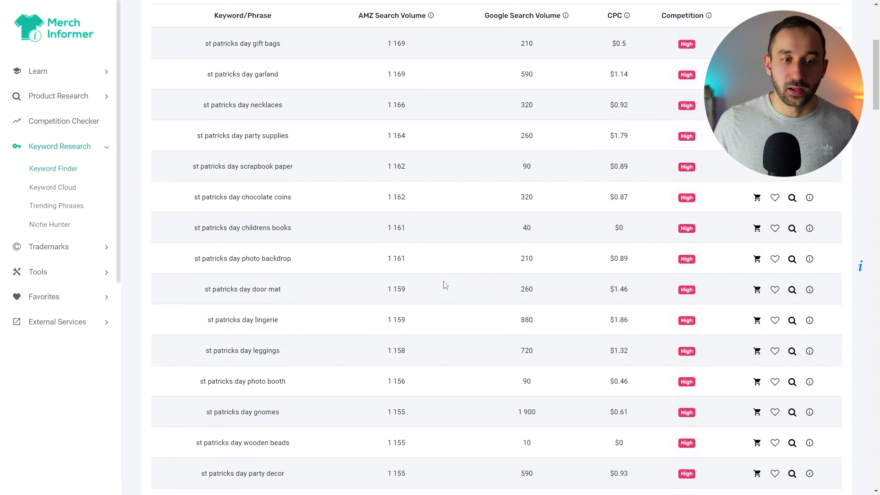
pyautogui.scroll(-2, 300, 262)
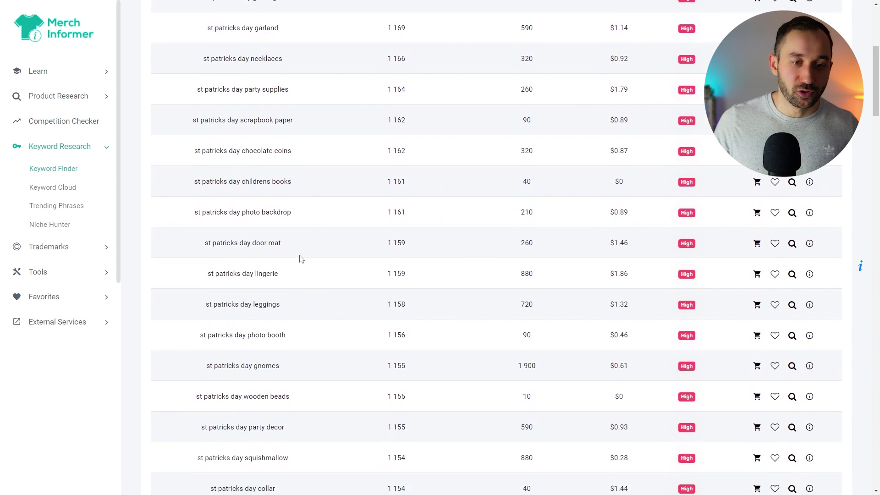
pyautogui.scroll(-5, 303, 258)
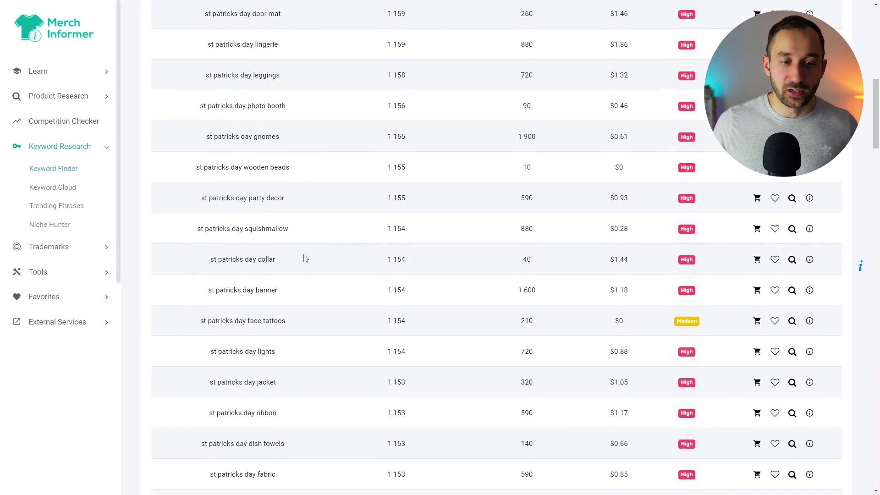